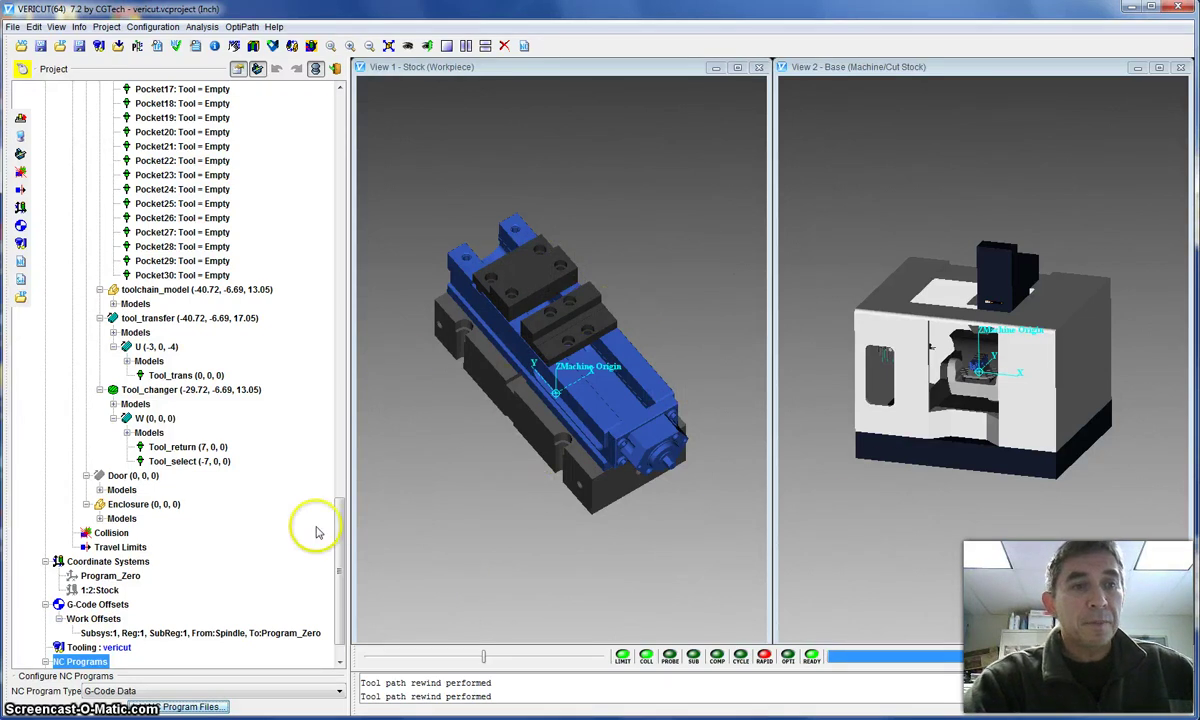
Step: Start opening a project and browse the ETEC322 (R:) drive to Course Materials, Verification, Haas VF2 Models
left_click_drag(343, 517, 335, 67)
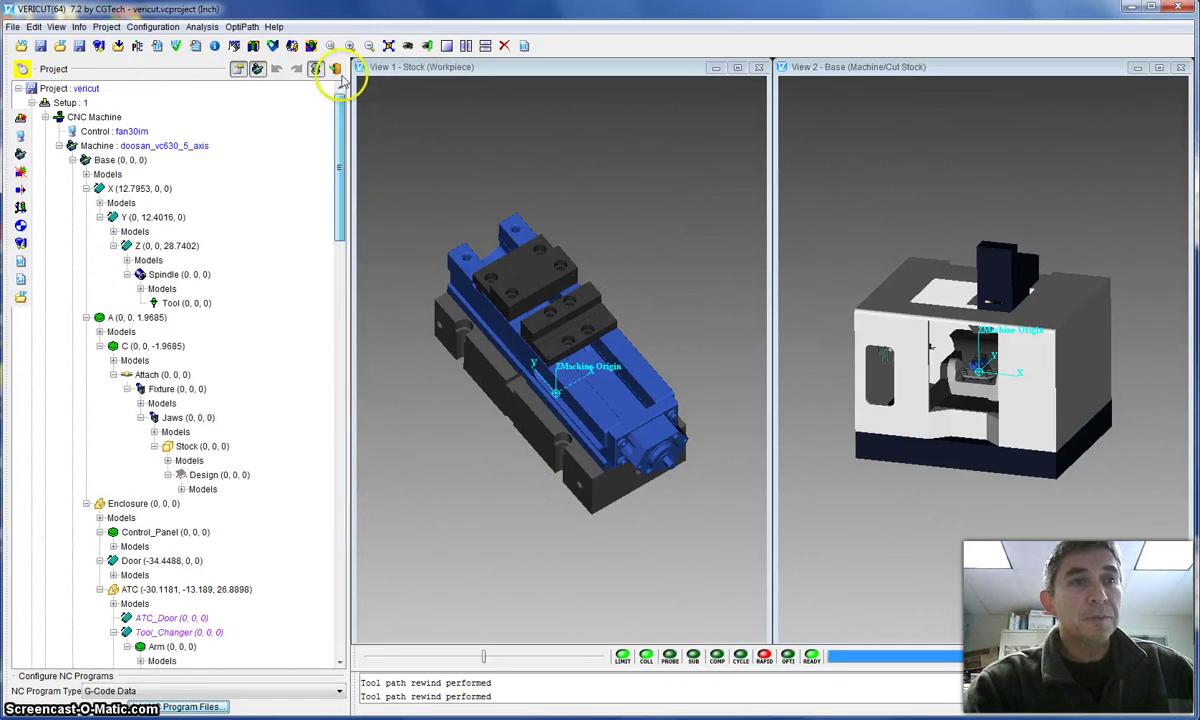
left_click(13, 28)
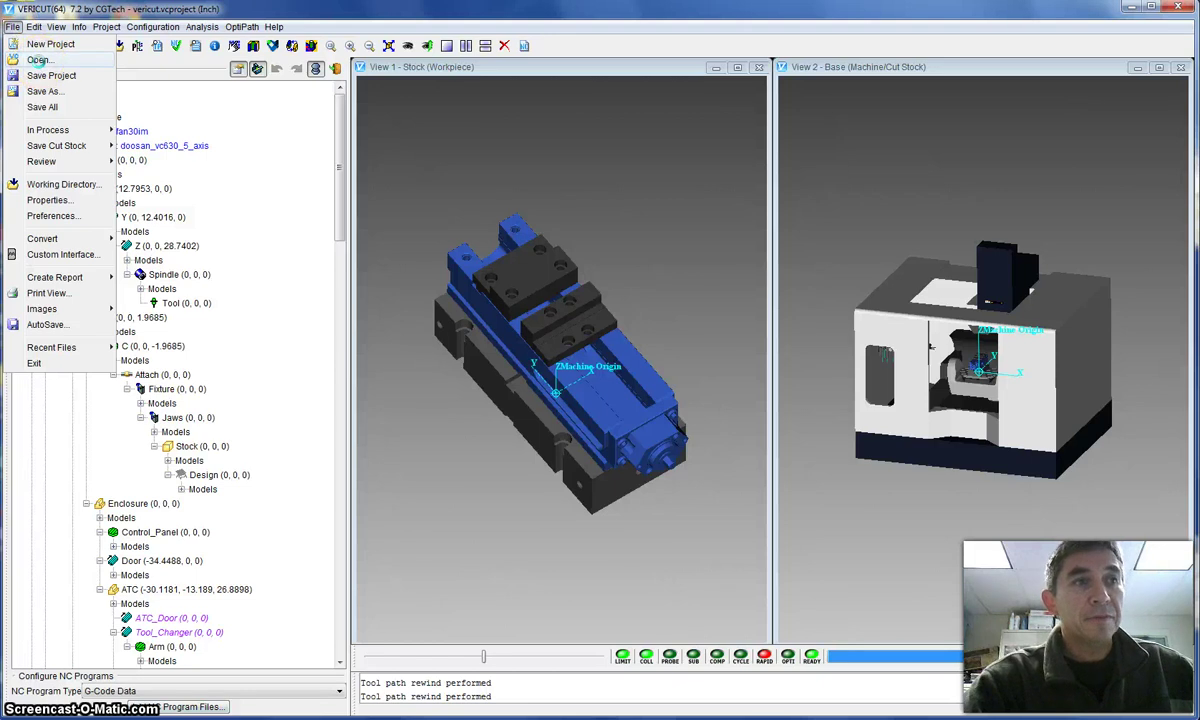
left_click(38, 60)
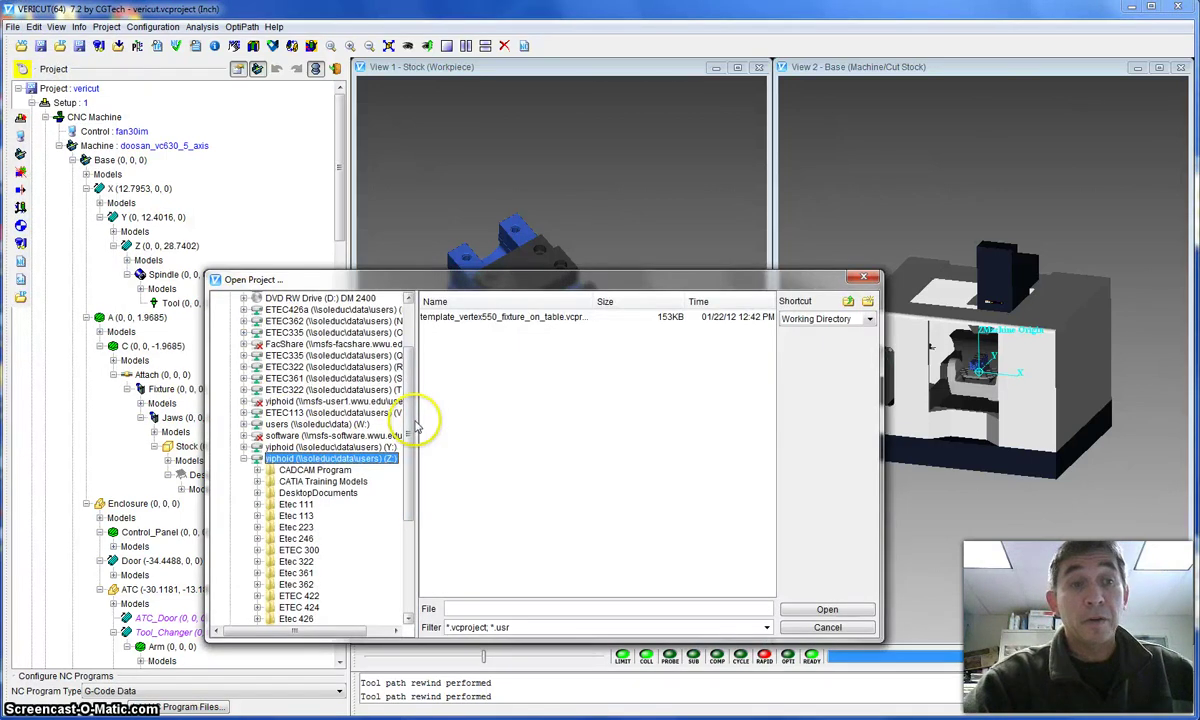
scroll(405, 420, "up", 3)
left_click(243, 538)
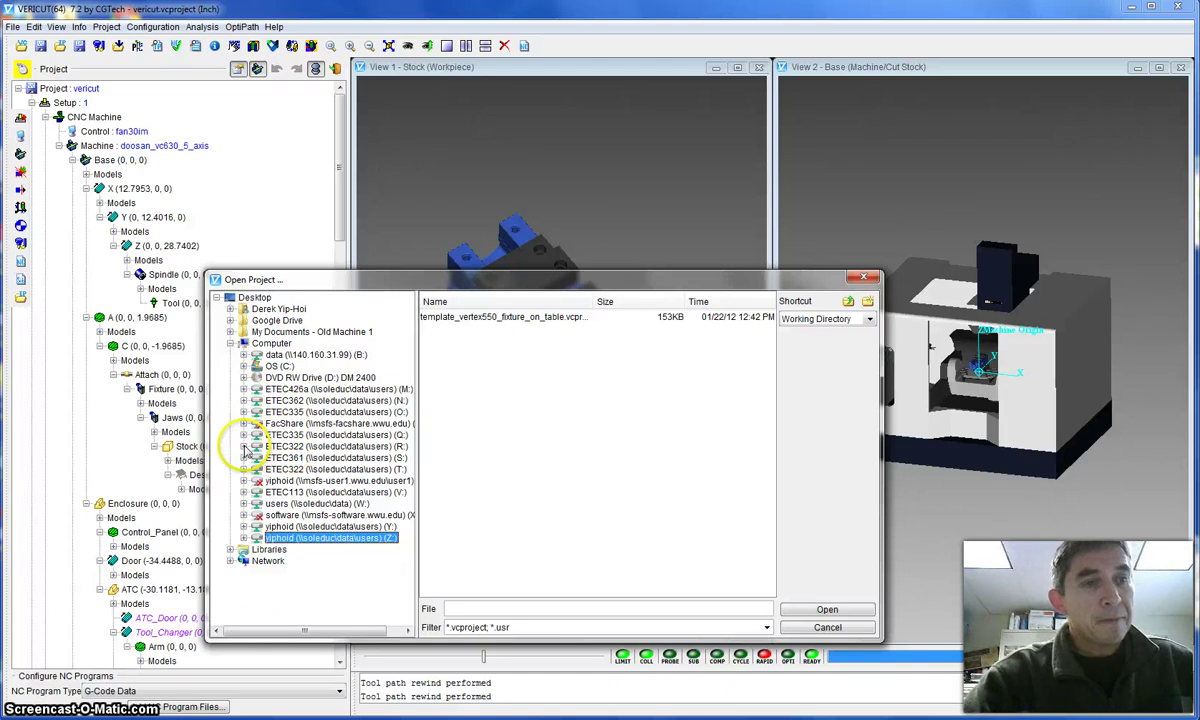
left_click(244, 447)
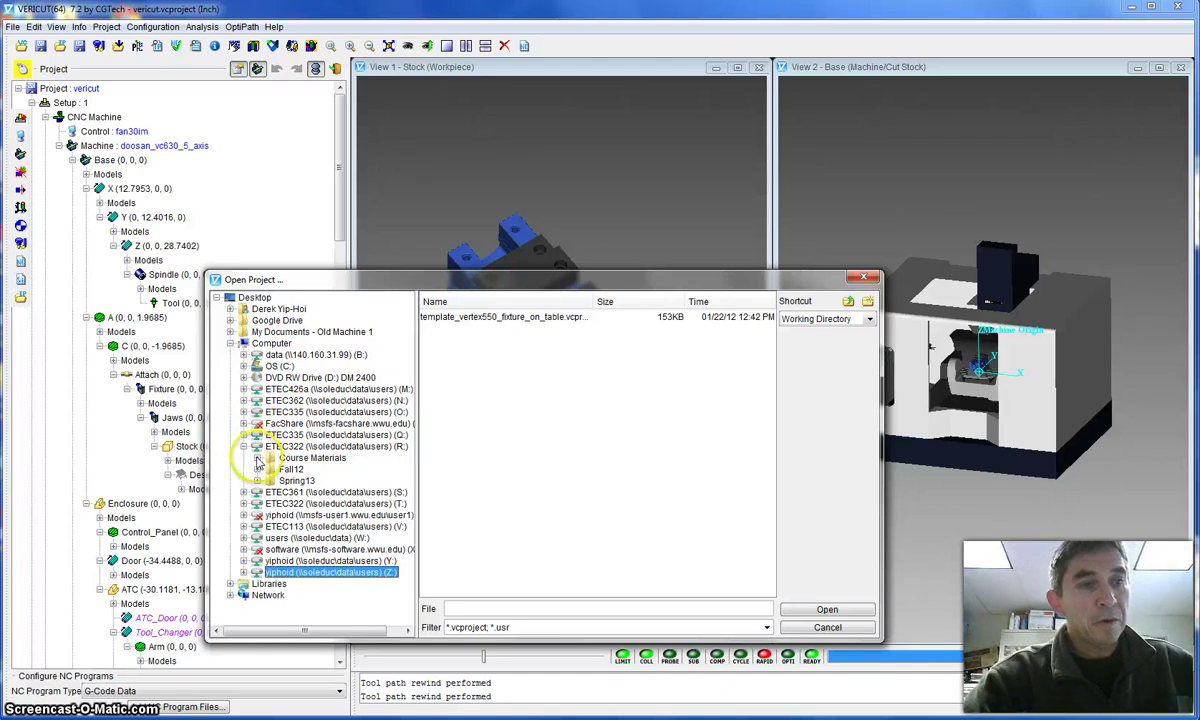
left_click(257, 458)
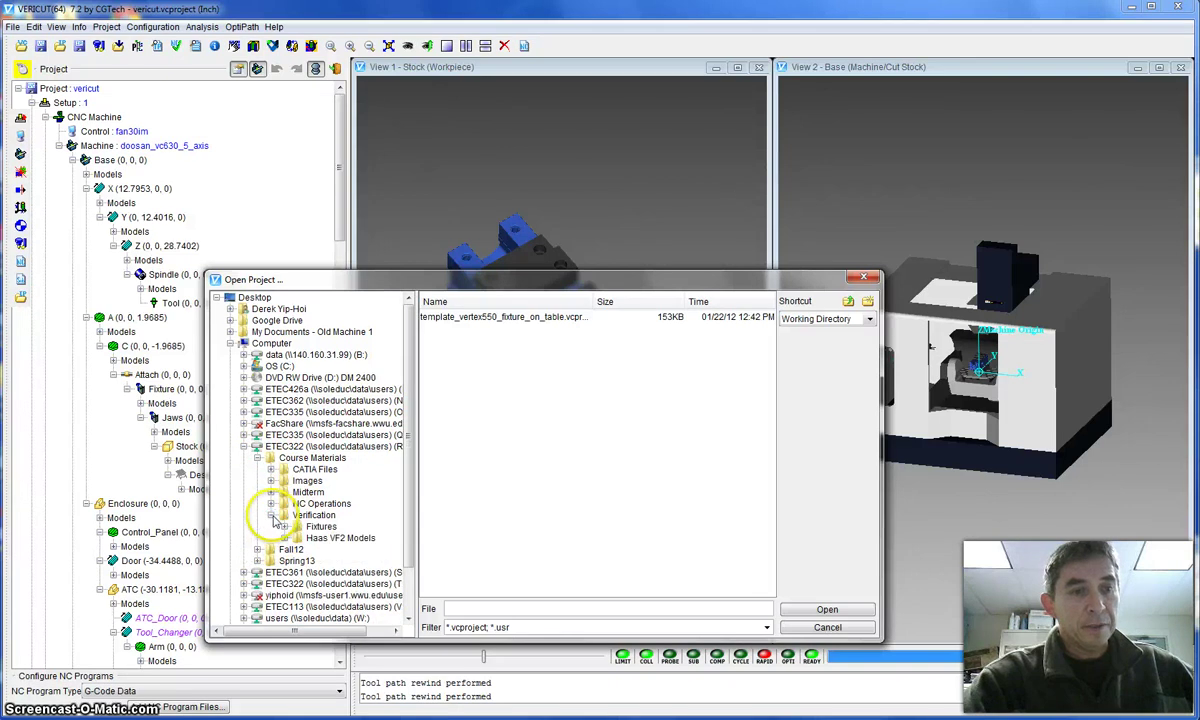
left_click(271, 515)
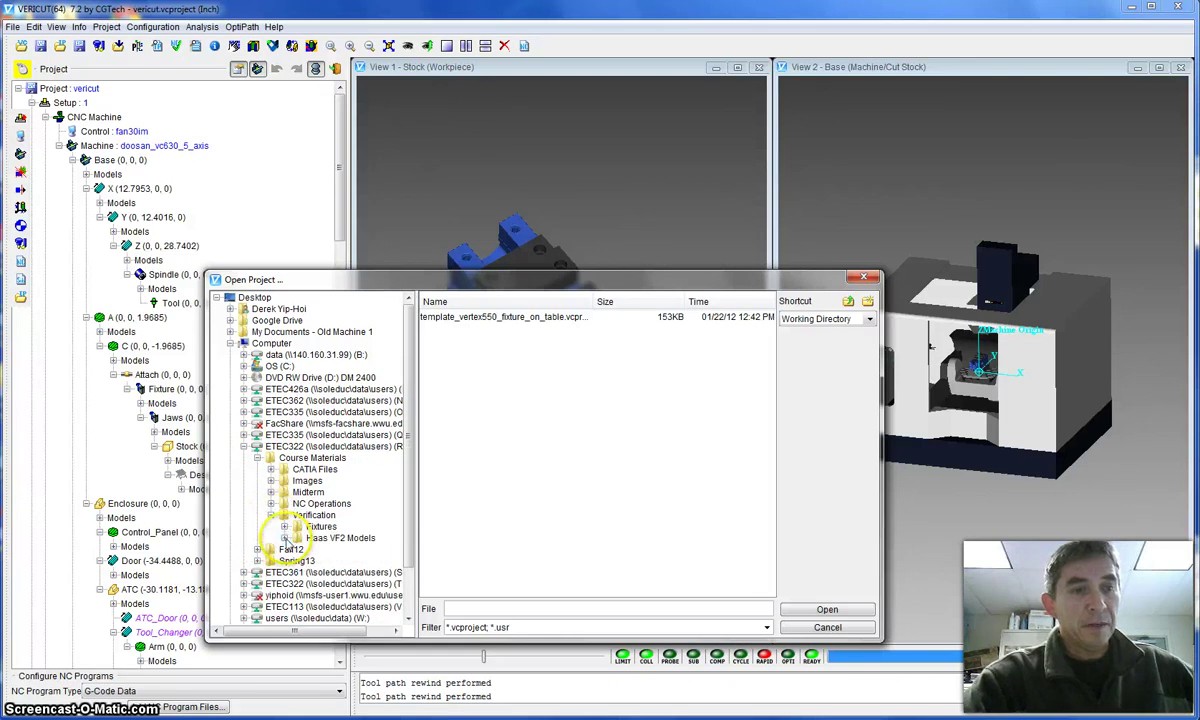
left_click(284, 538)
Step: Open the project file Haas VF2 Lab 4S1.vcproject from the Lab 4 folder
scroll(415, 490, "down", 2)
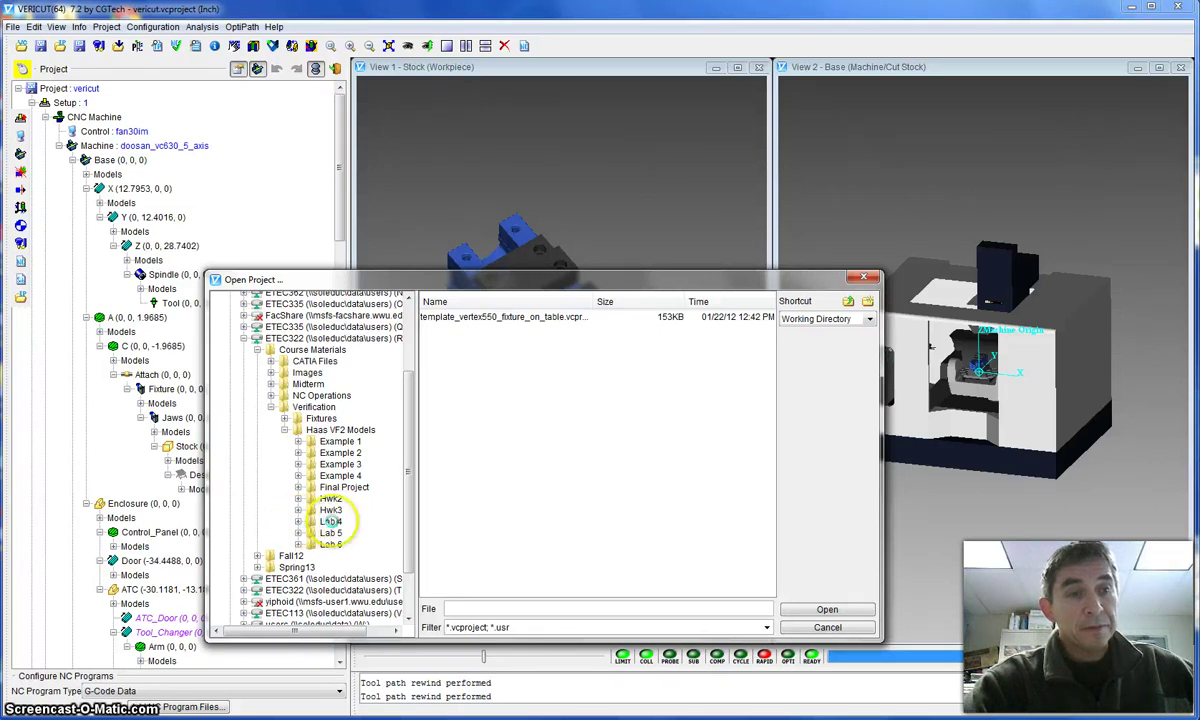
left_click(331, 521)
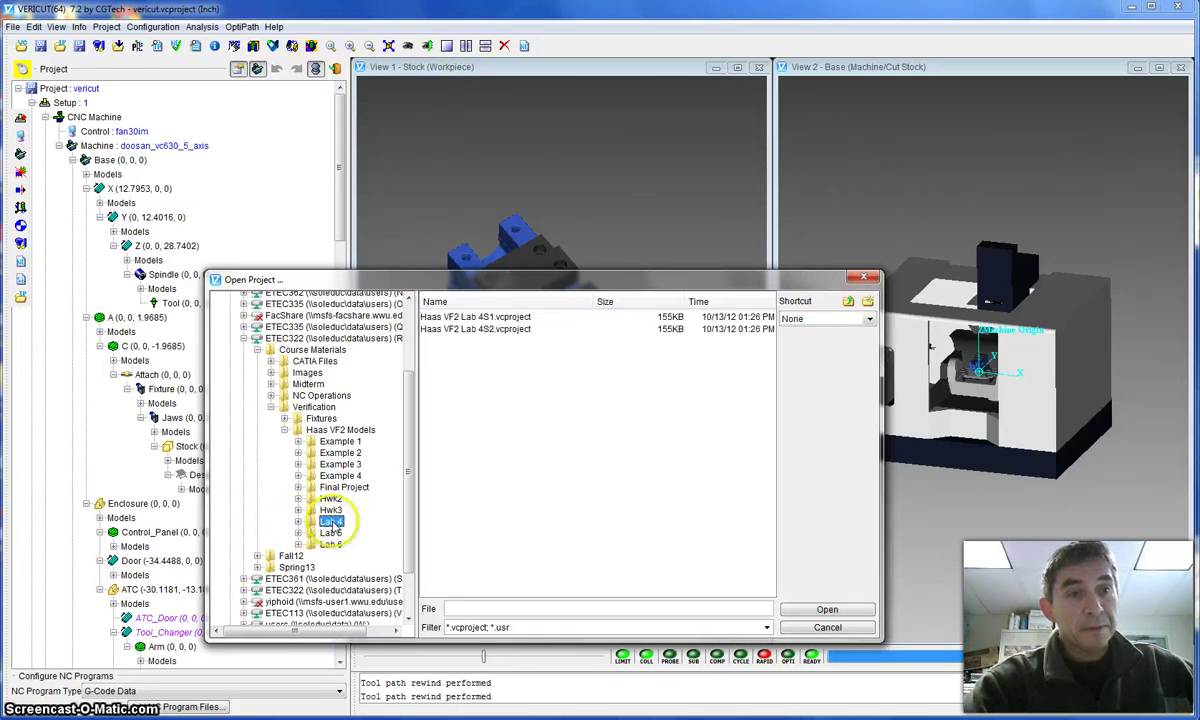
left_click(486, 317)
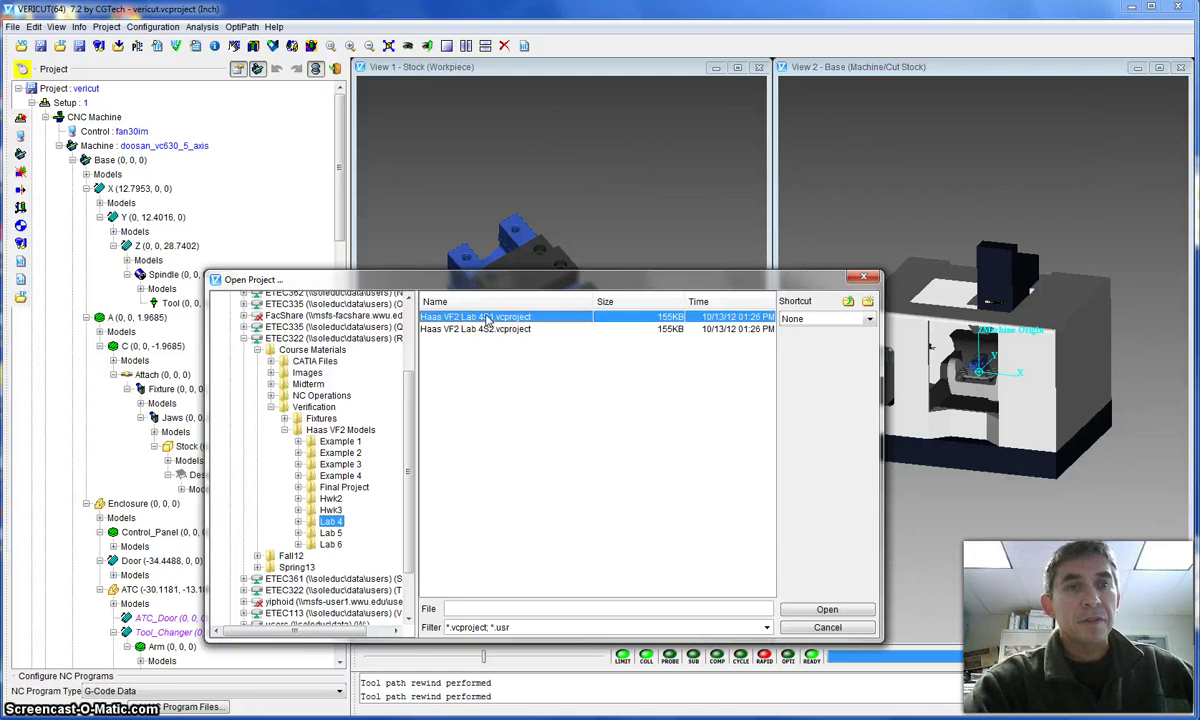
left_click(828, 610)
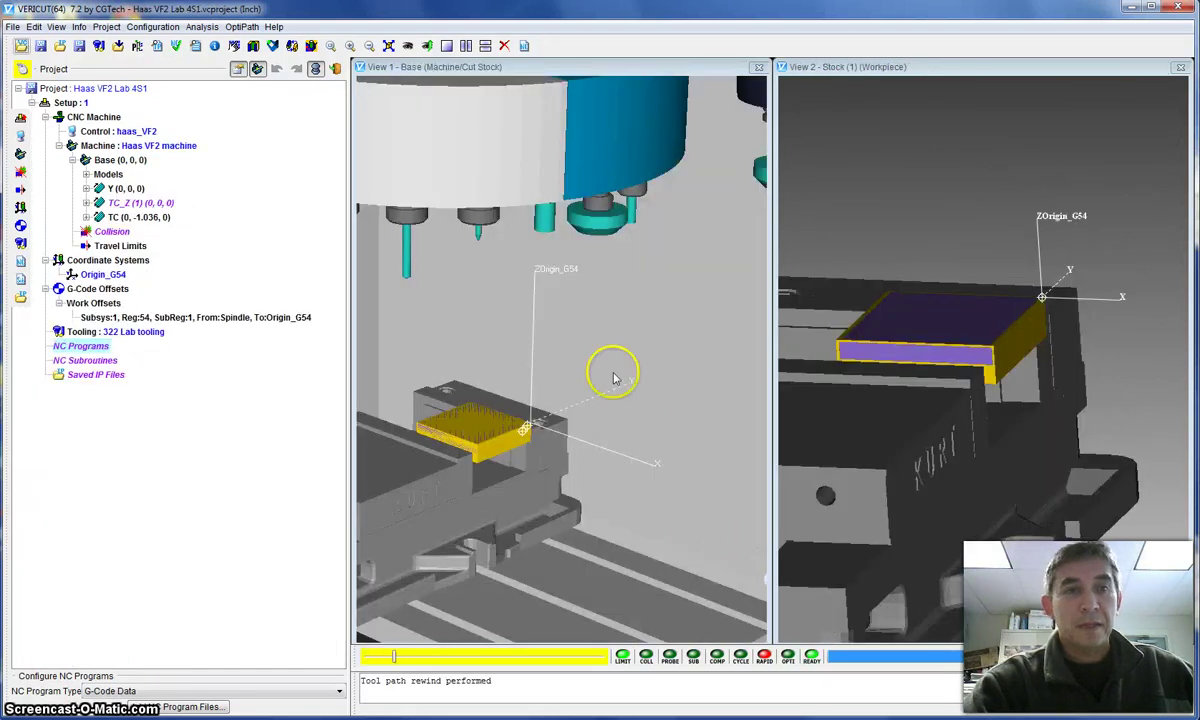
Step: Expand the machine's component tree through the Y, X and Attach components under Base
left_click_drag(613, 372, 549, 407)
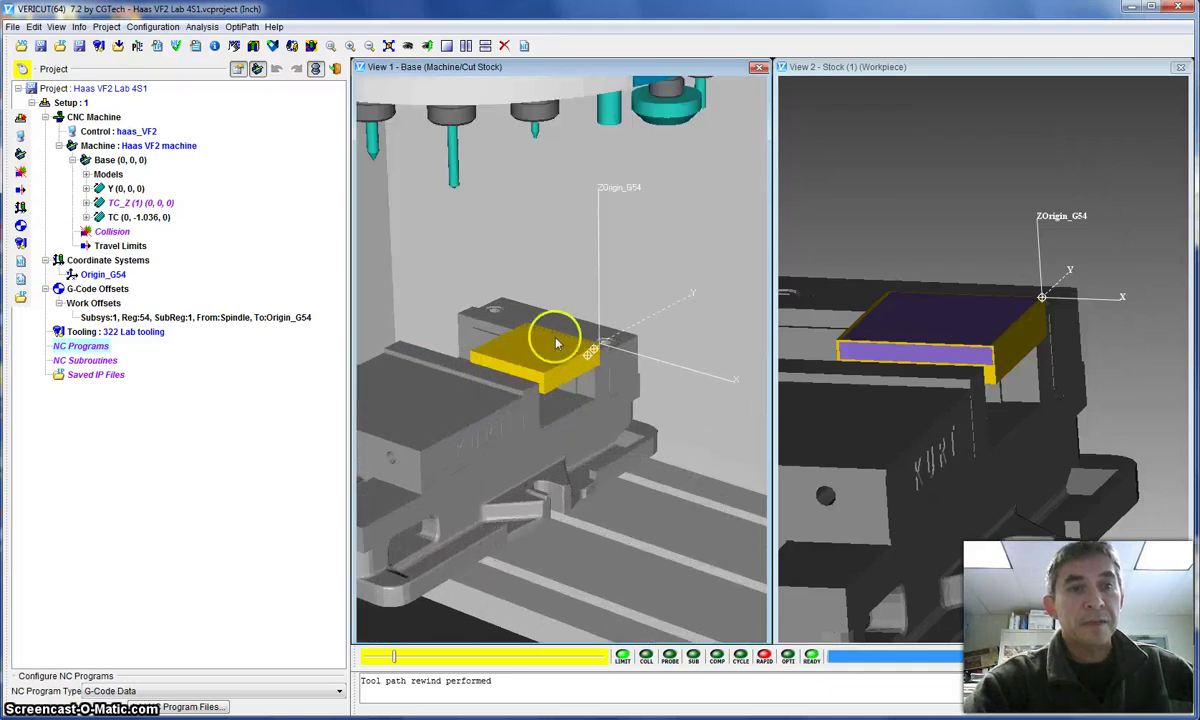
left_click_drag(1072, 437, 938, 452)
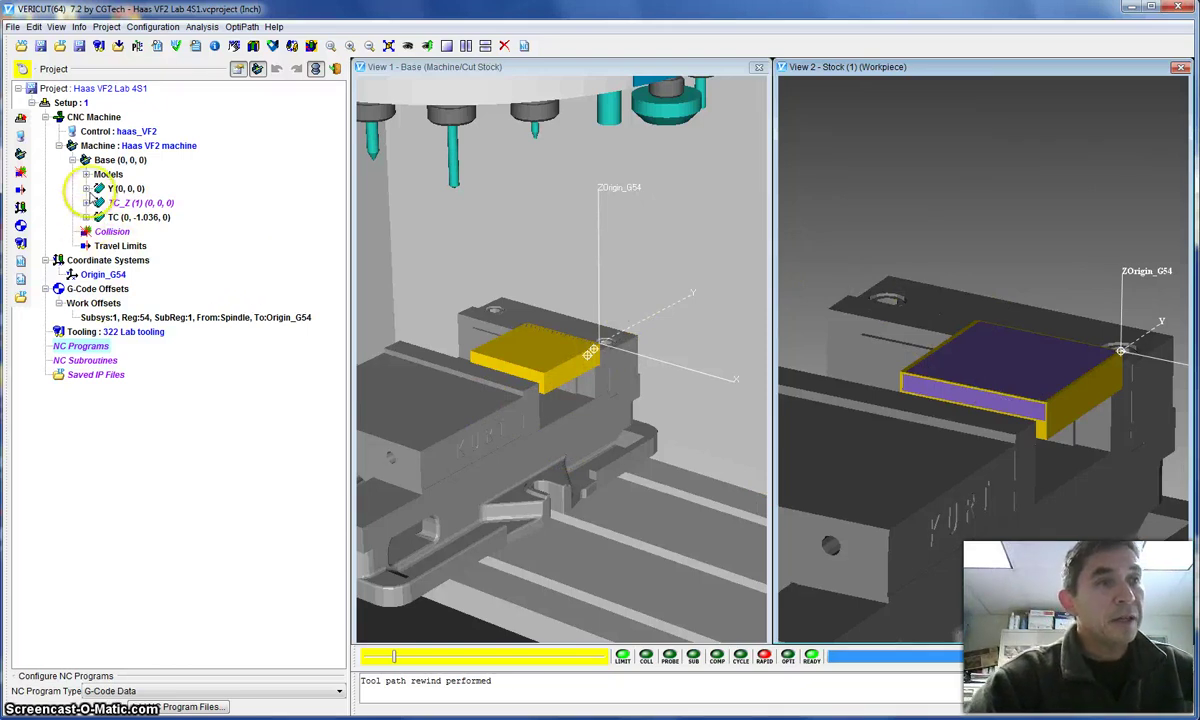
left_click(86, 188)
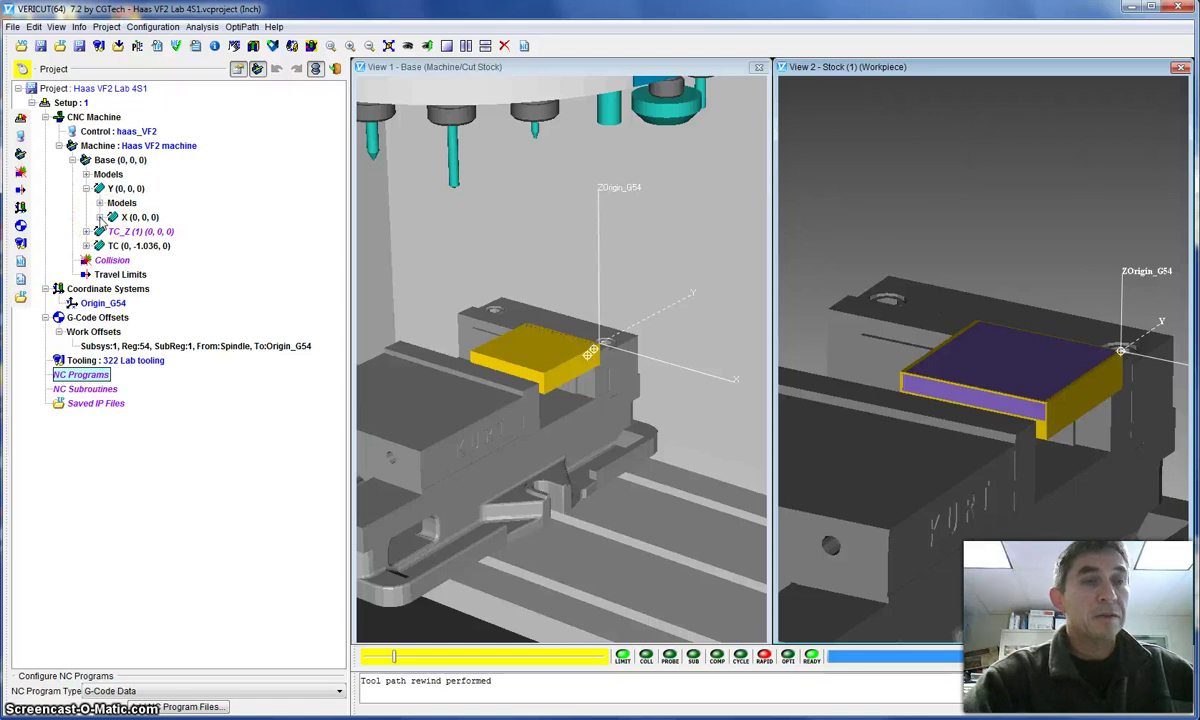
left_click(100, 217)
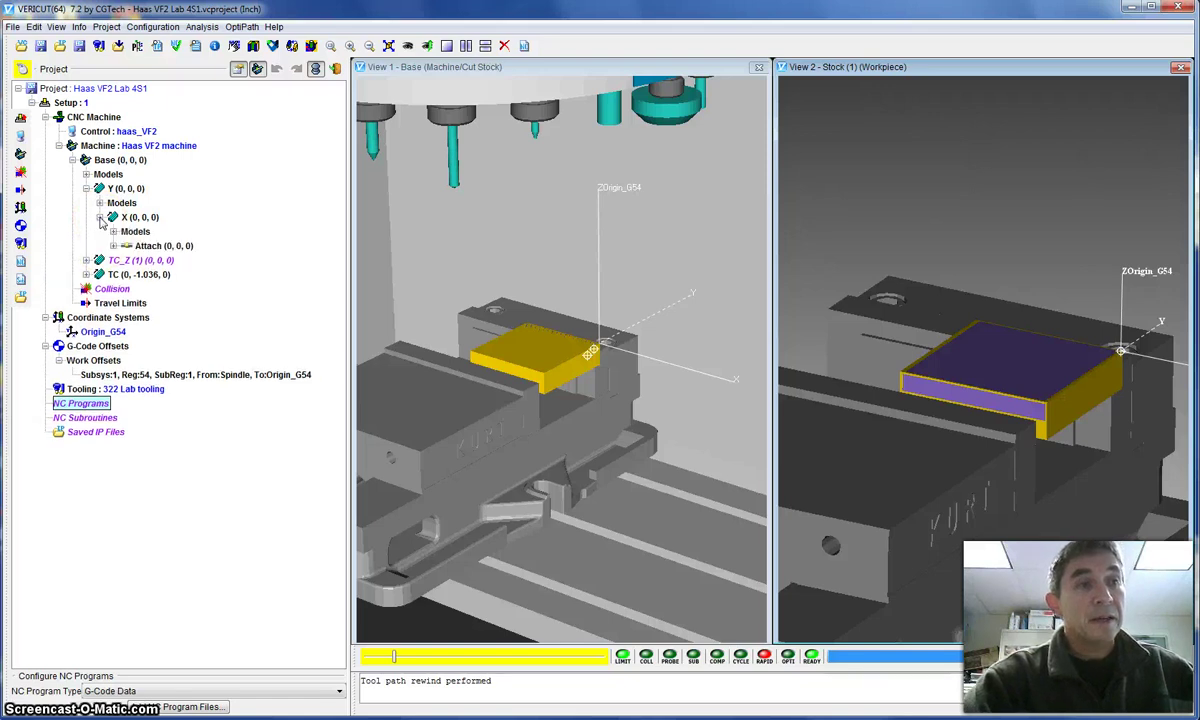
left_click(113, 246)
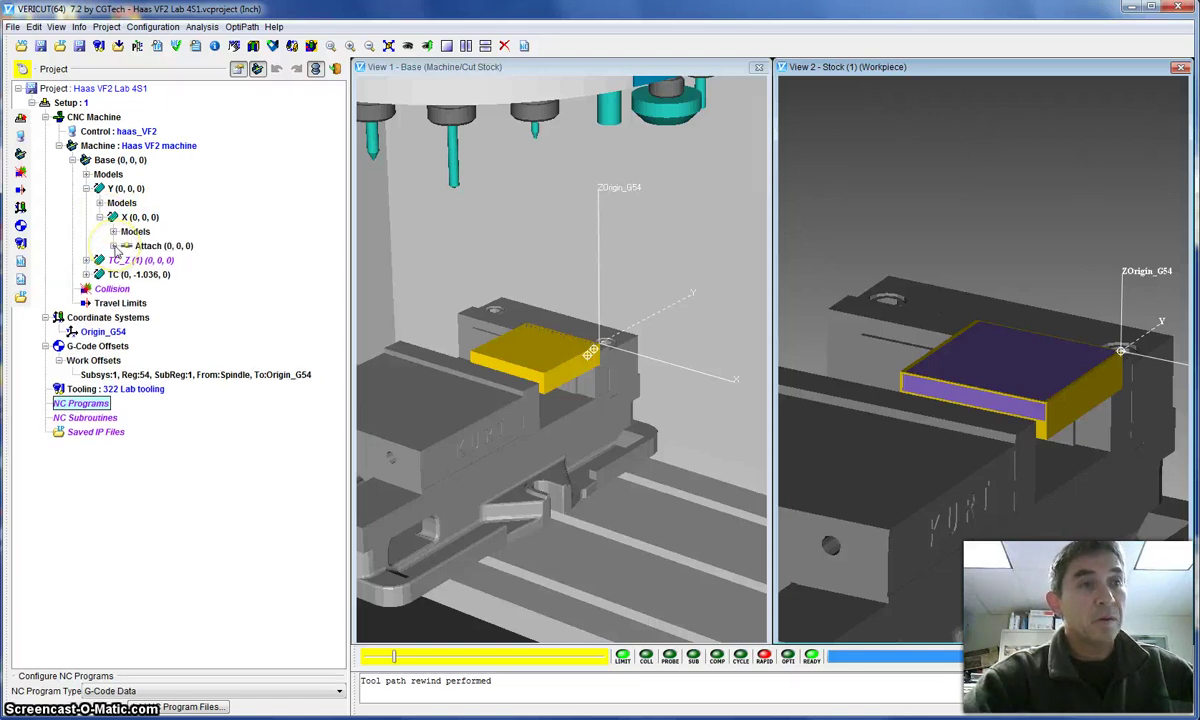
left_click(114, 246)
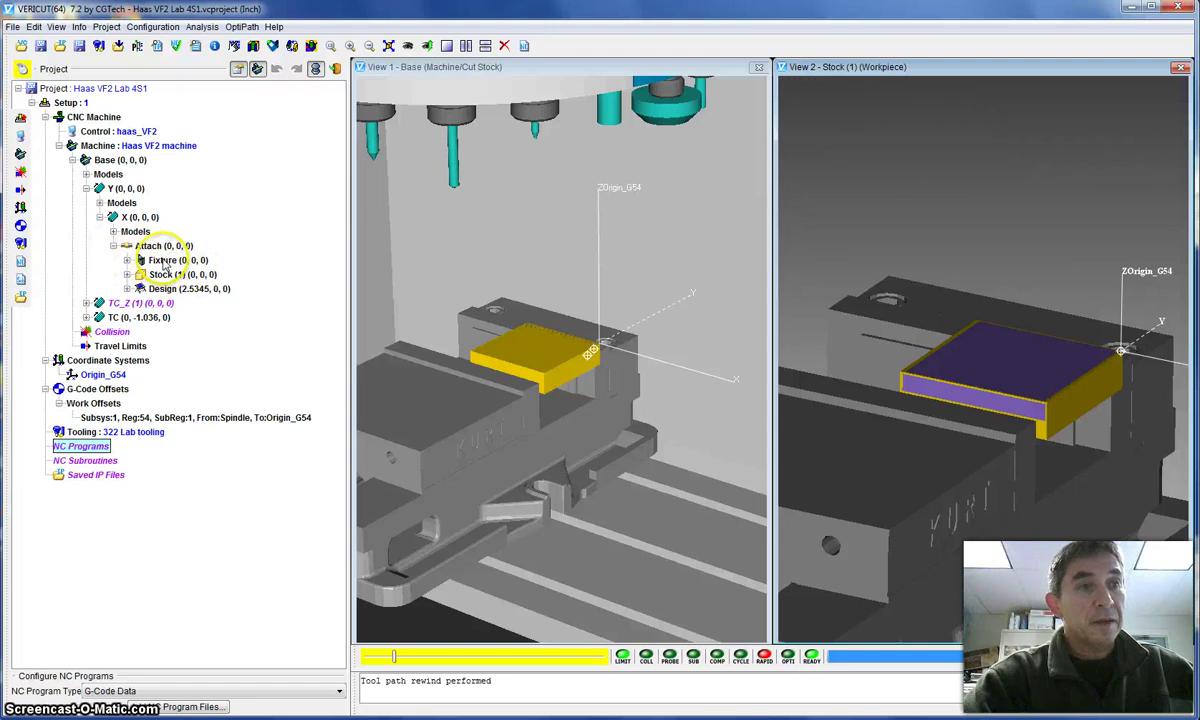
Step: Highlight the Fixture, Stock and Design components in turn to examine where each sits in the machine and workpiece views
left_click(165, 260)
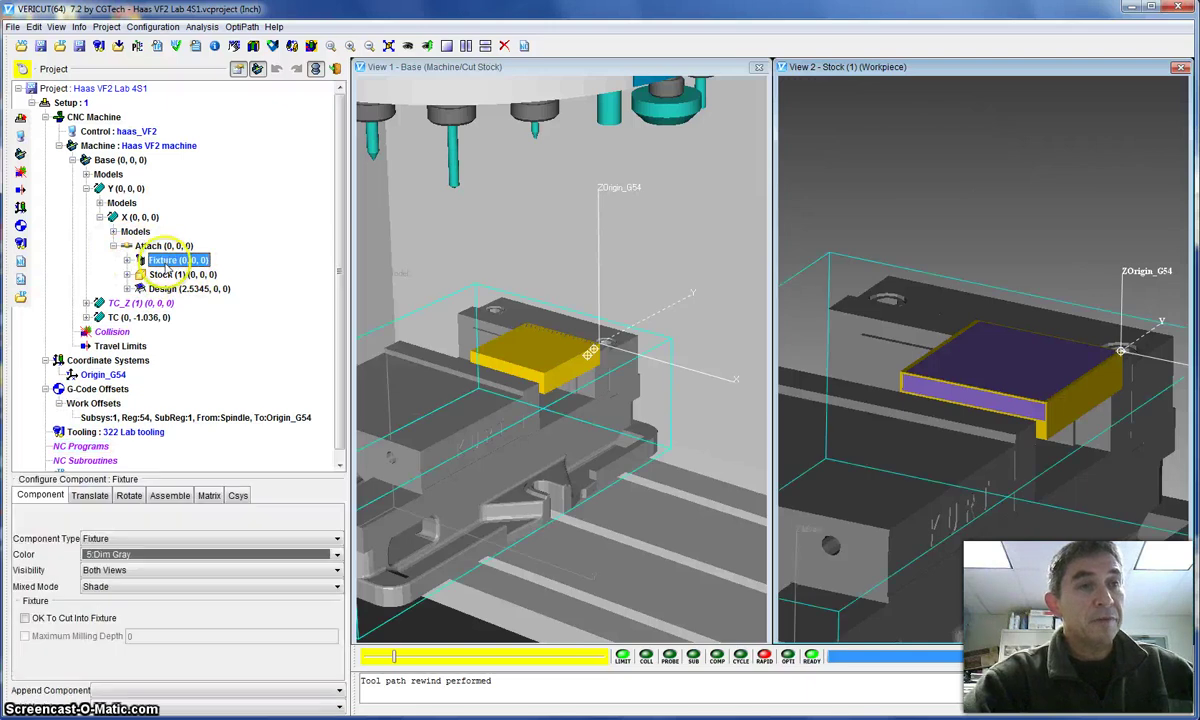
left_click(167, 275)
left_click(163, 289)
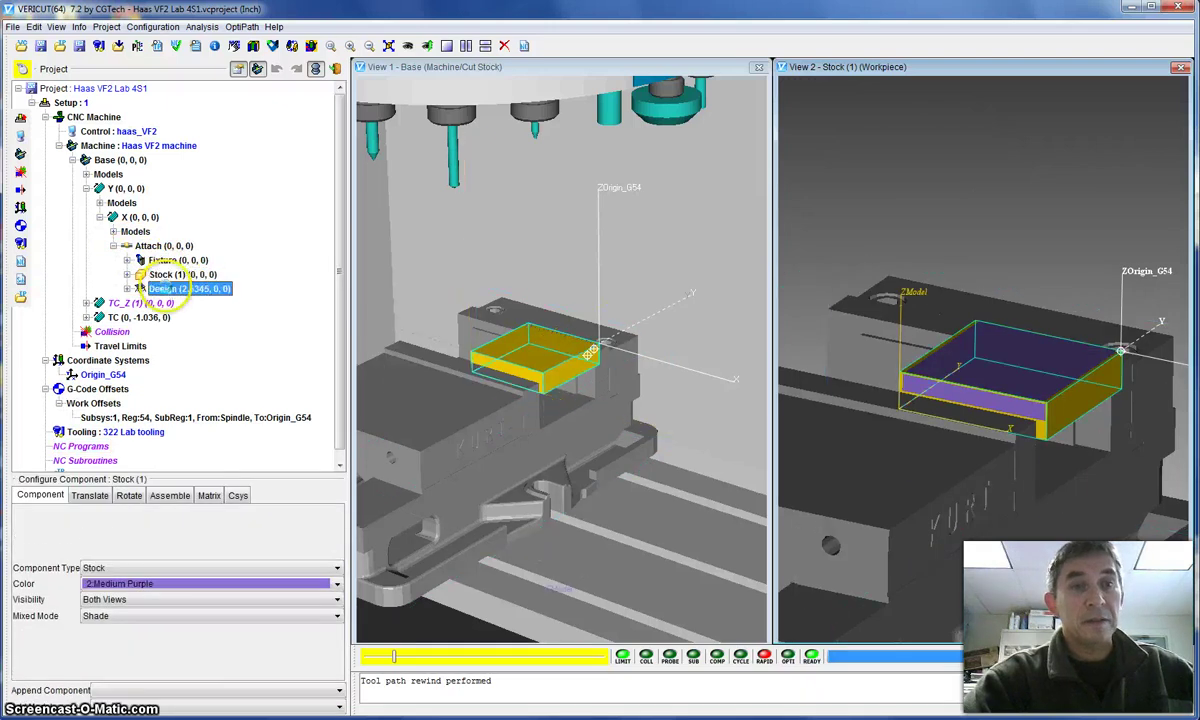
left_click(166, 261)
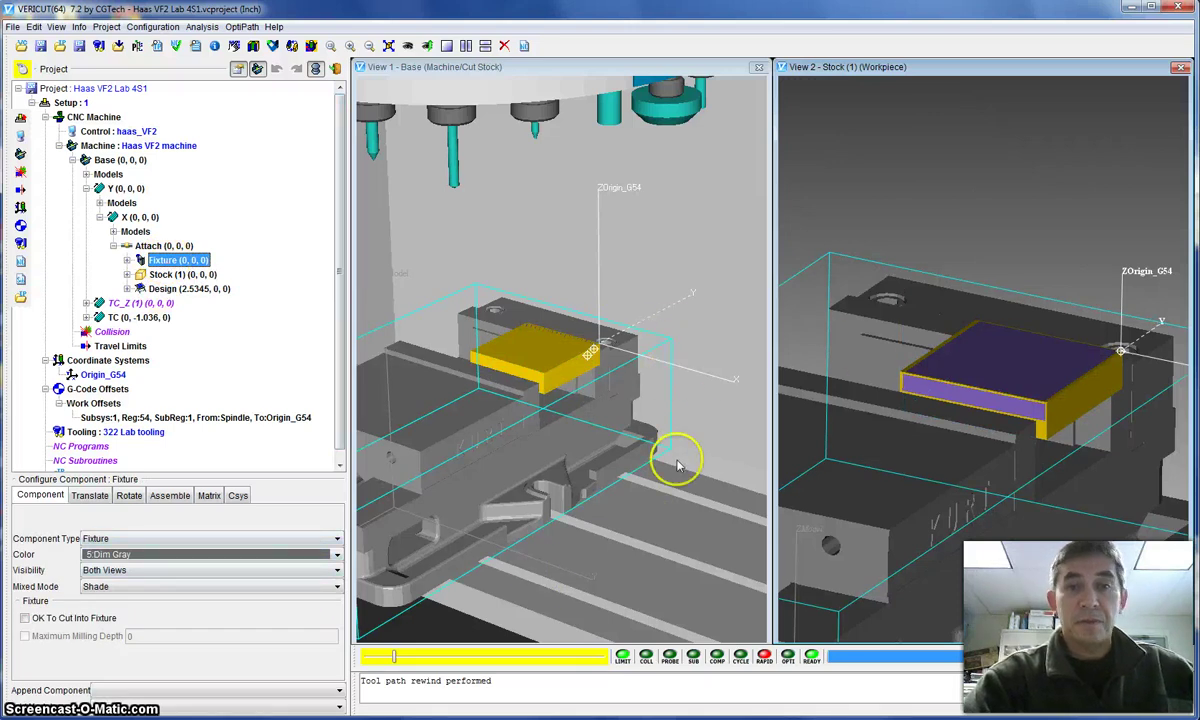
left_click(172, 274)
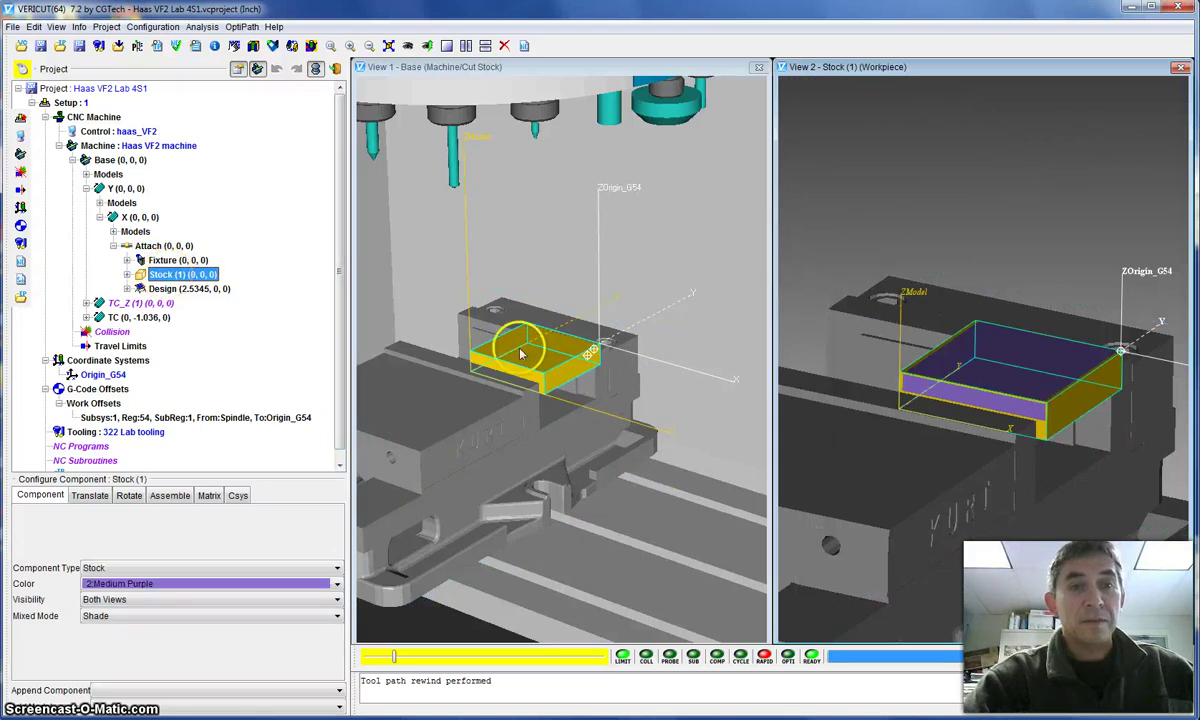
left_click(175, 289)
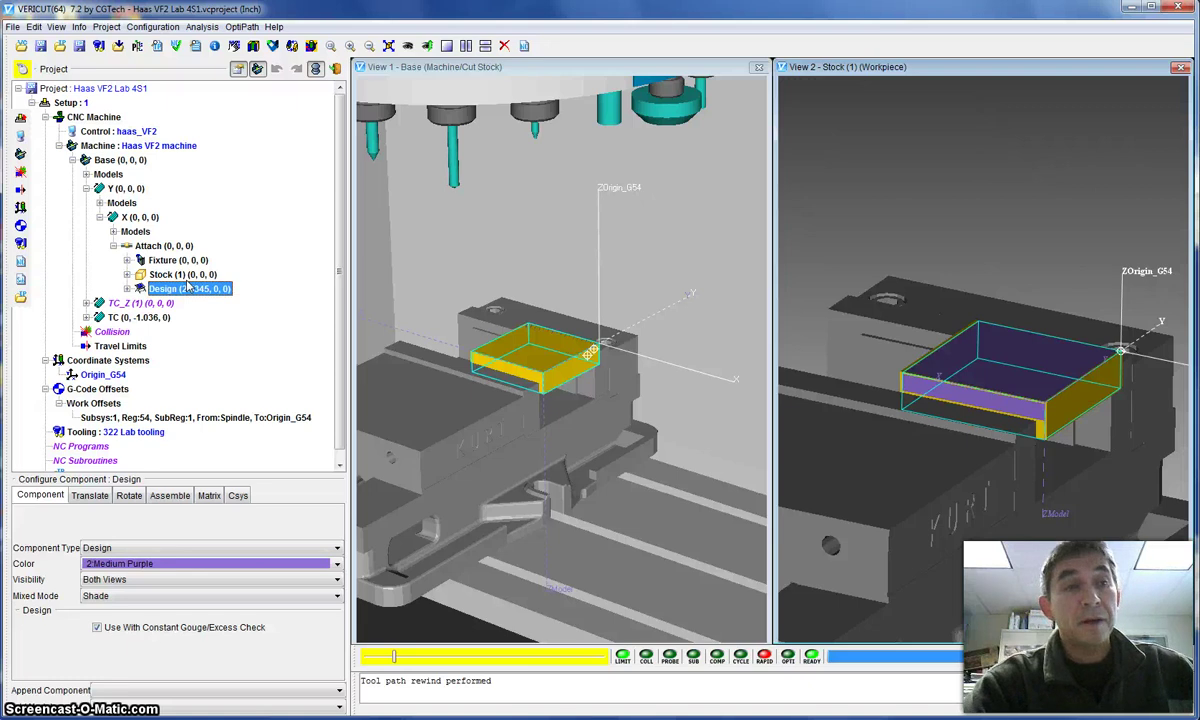
scroll(330, 225, "down", 1)
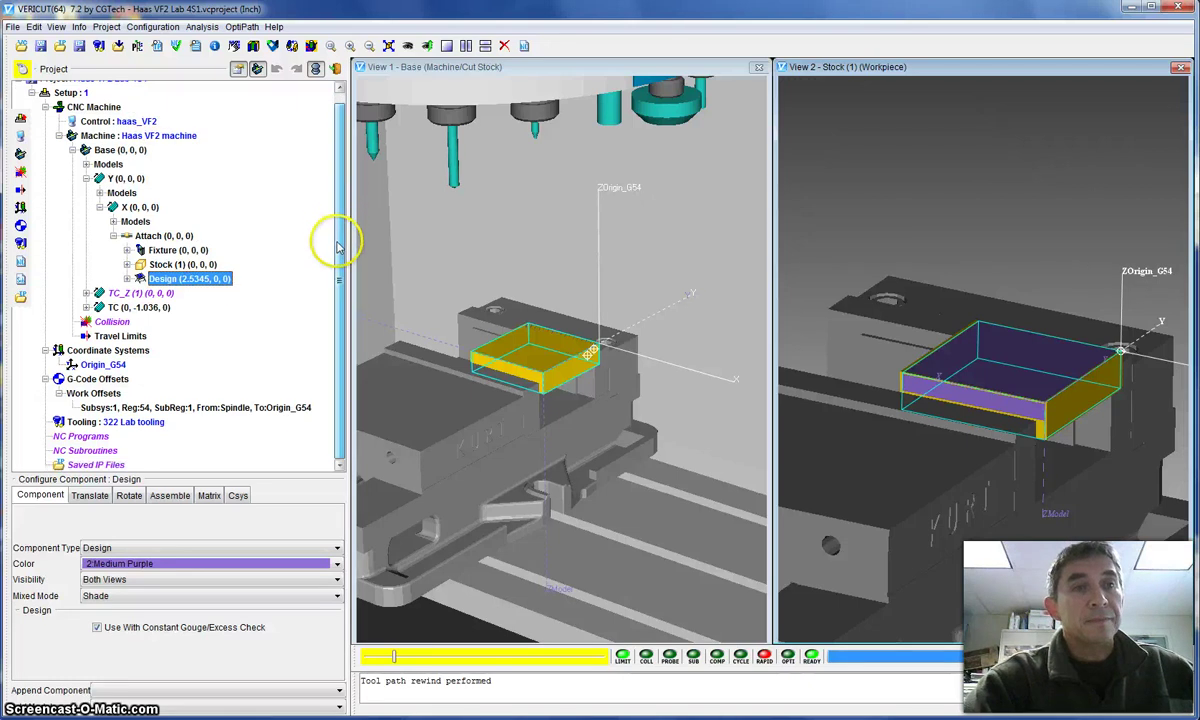
scroll(329, 170, "up", 1)
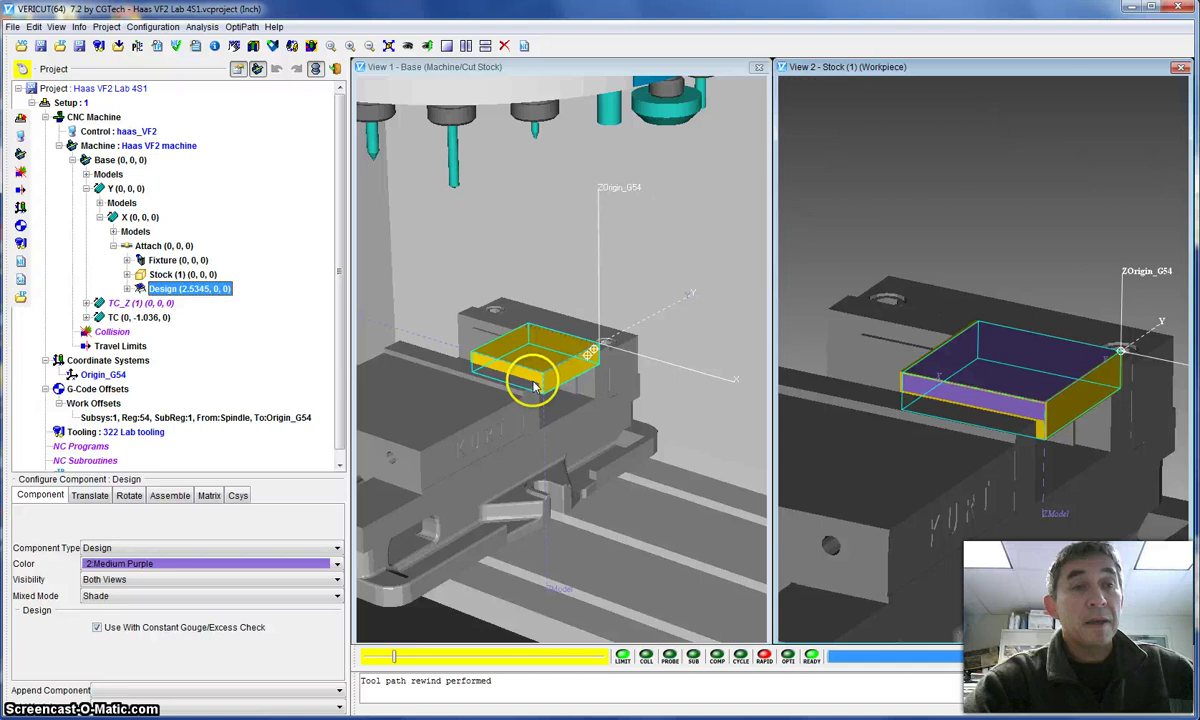
scroll(327, 340, "down", 1)
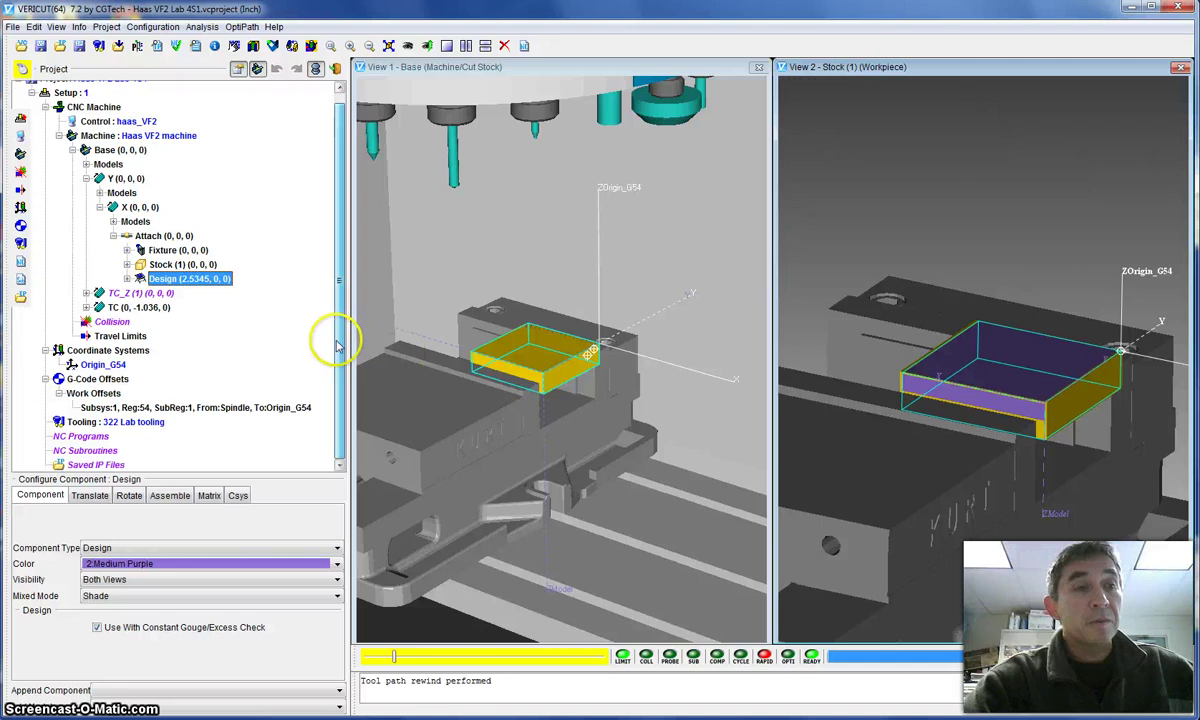
Step: Start adding NC program files to the setup and browse the Z: drive to the STG 2012 folder
left_click(82, 436)
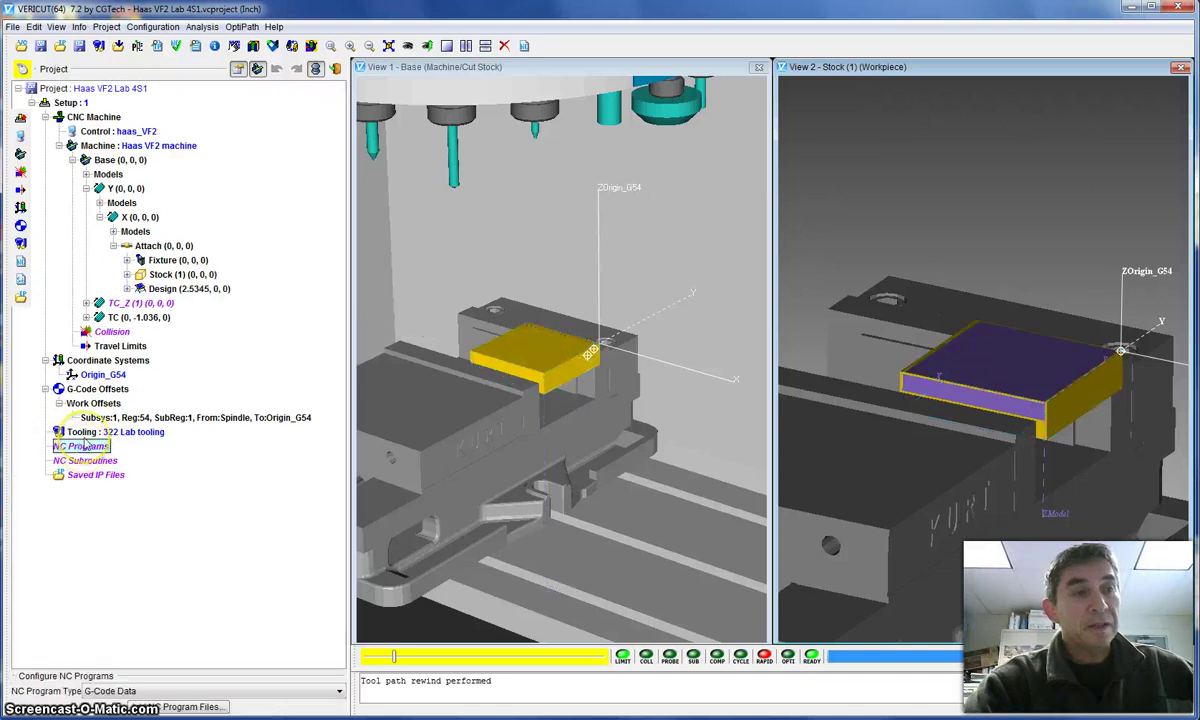
left_click(180, 708)
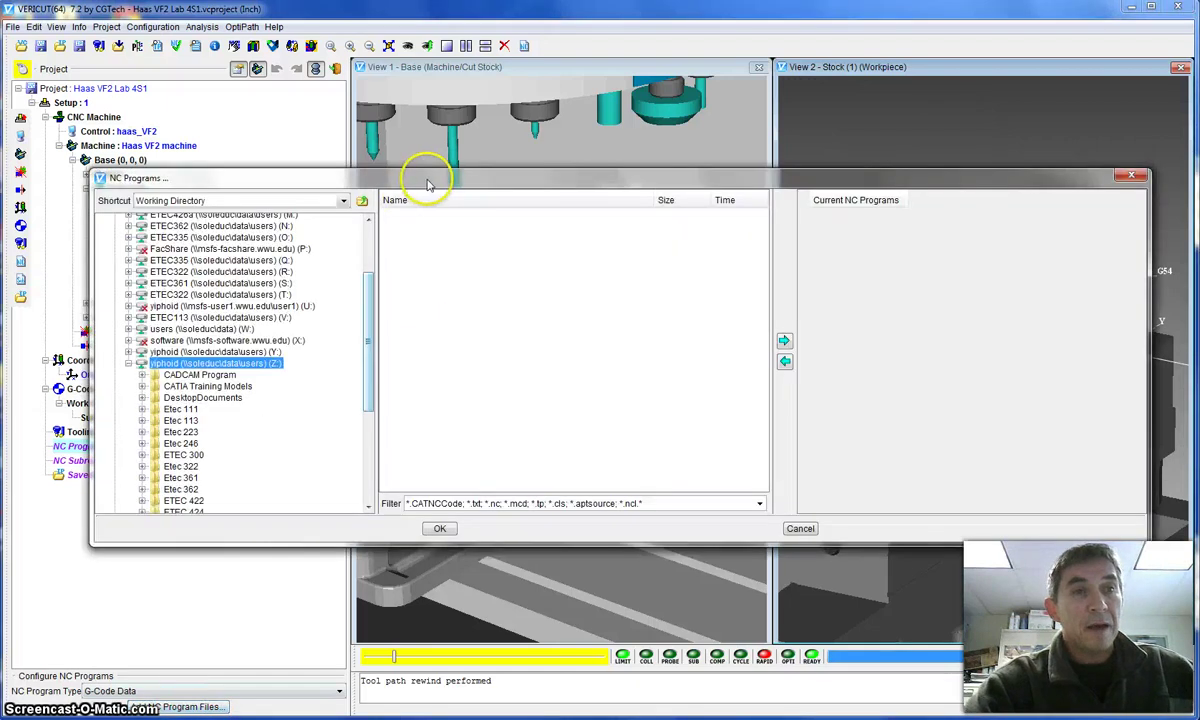
left_click_drag(428, 185, 452, 181)
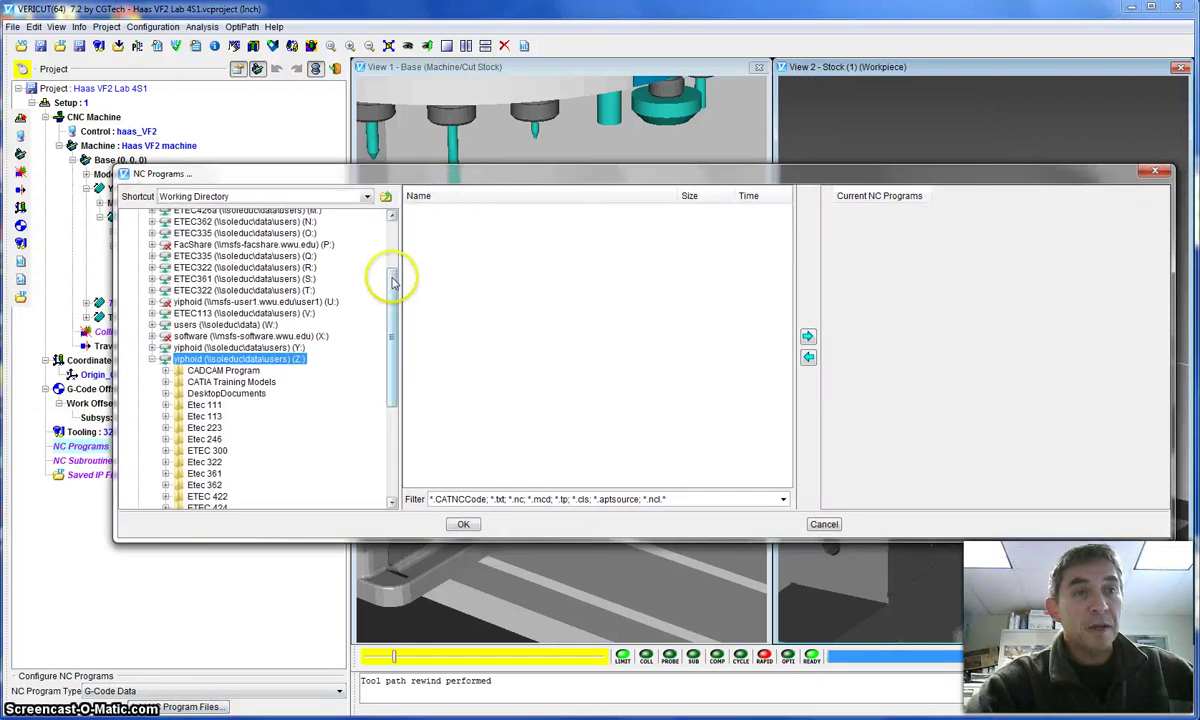
left_click_drag(393, 283, 394, 380)
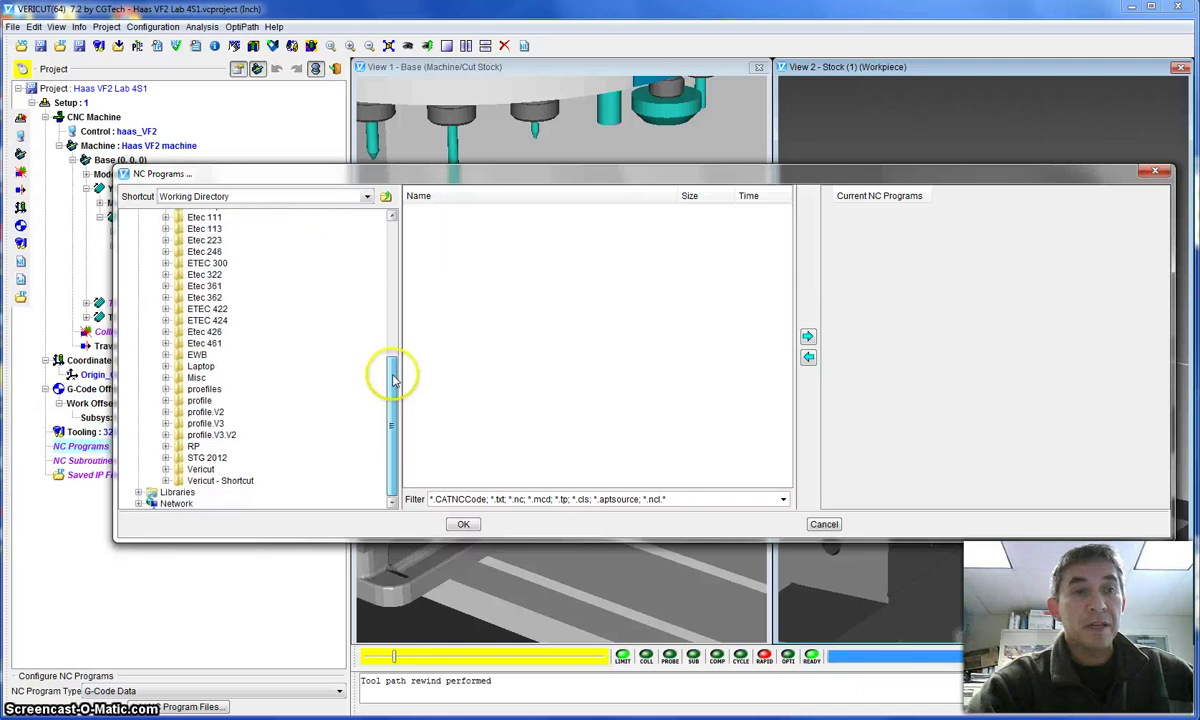
left_click(166, 457)
scroll(395, 402, "down", 2)
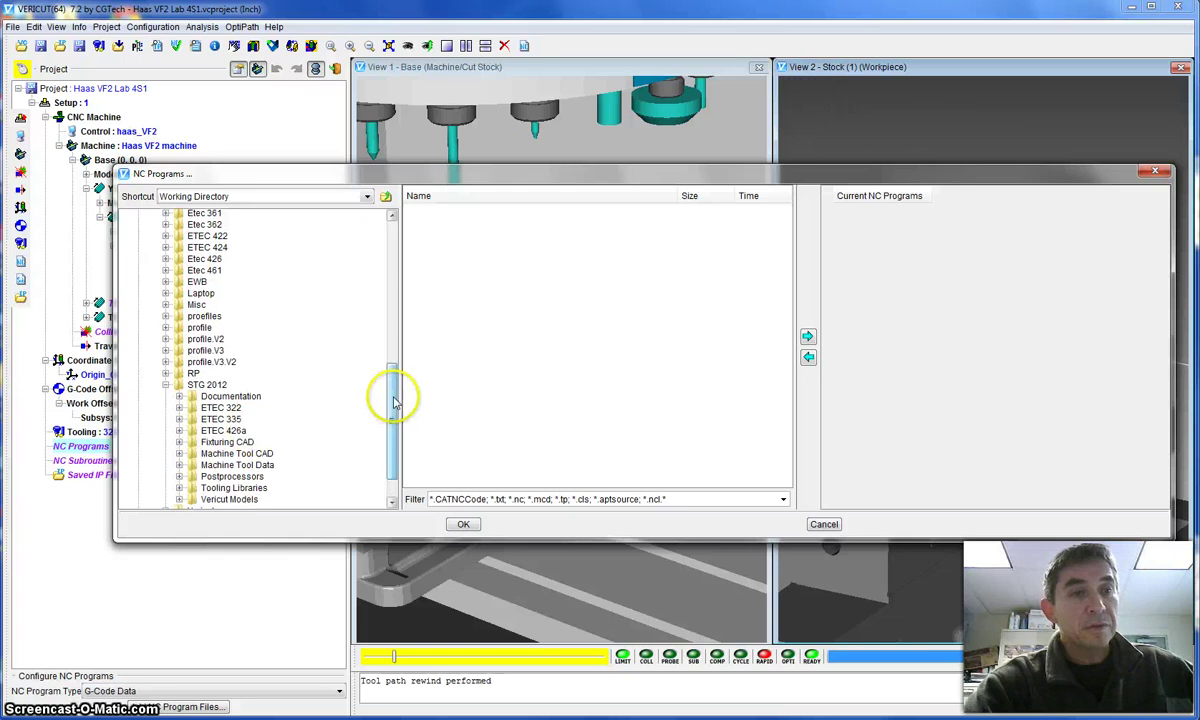
scroll(392, 410, "down", 2)
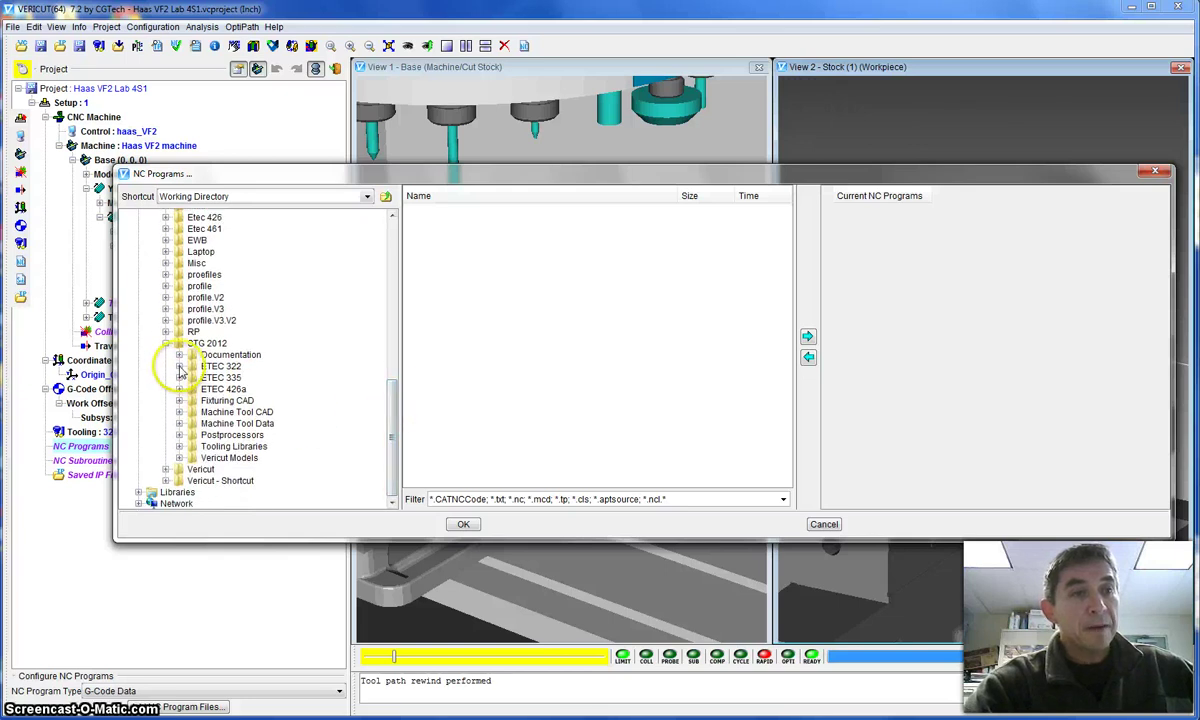
Step: Add BASE1.txt from the ETEC 322 > Haas VF2 > Lab 4 folder to the setup's NC programs
left_click(179, 366)
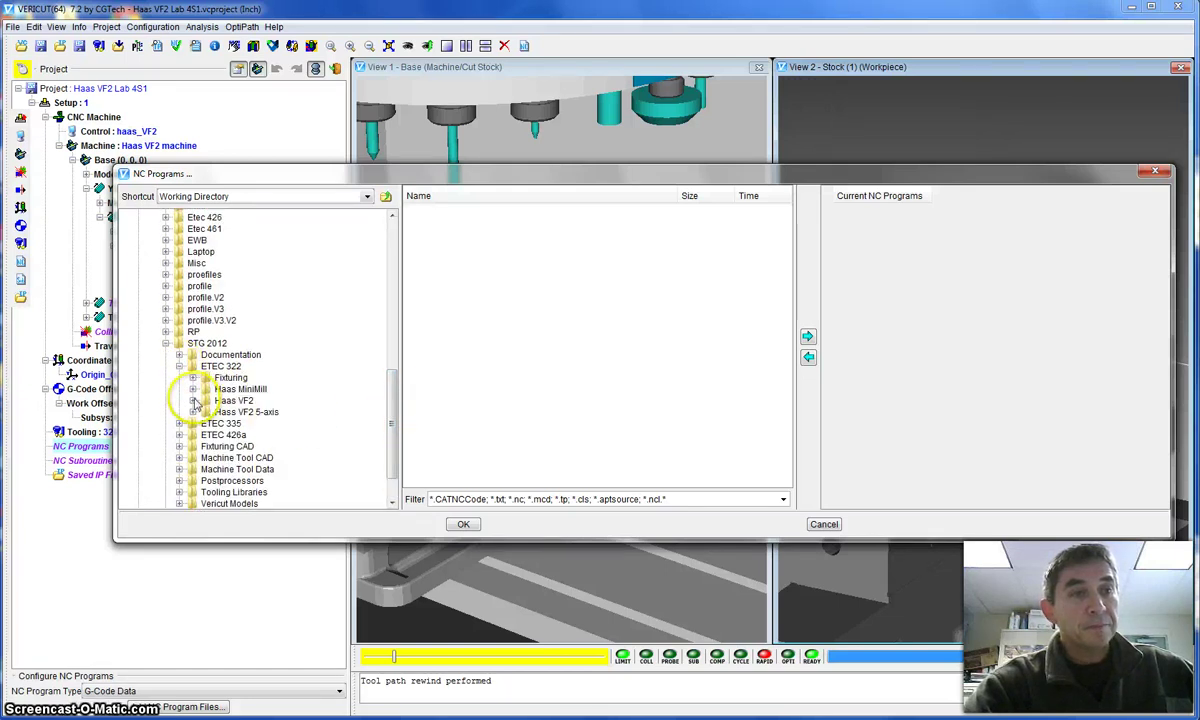
left_click(193, 400)
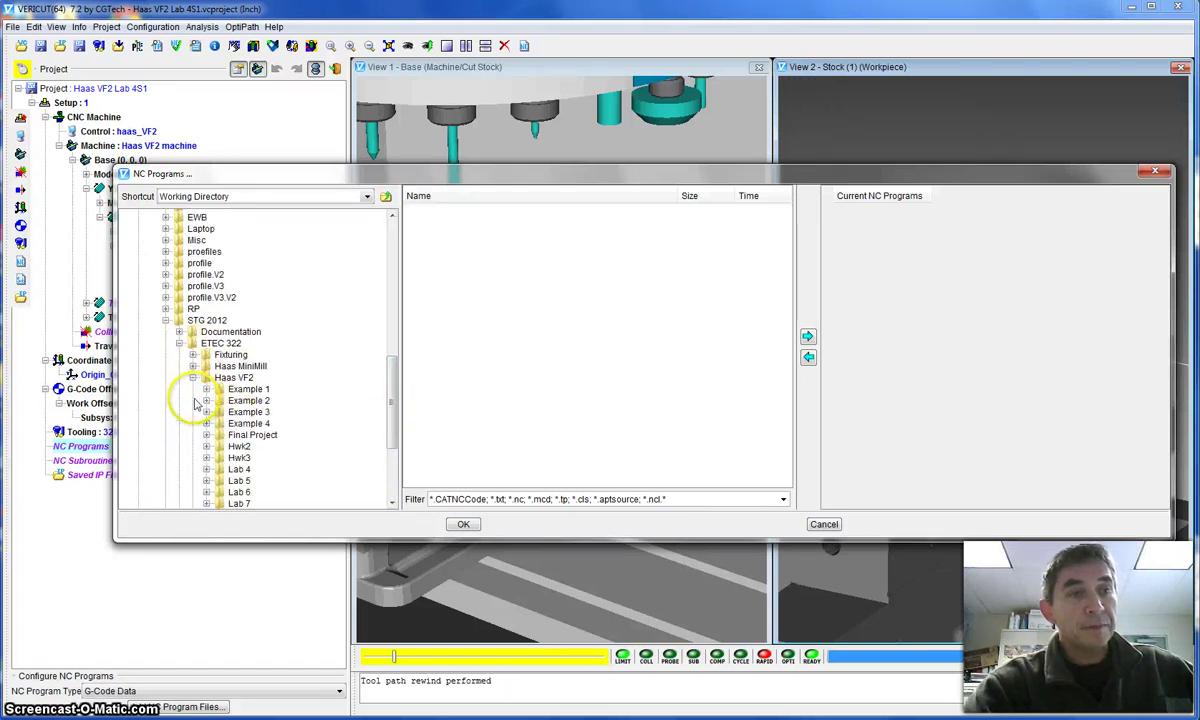
left_click(206, 472)
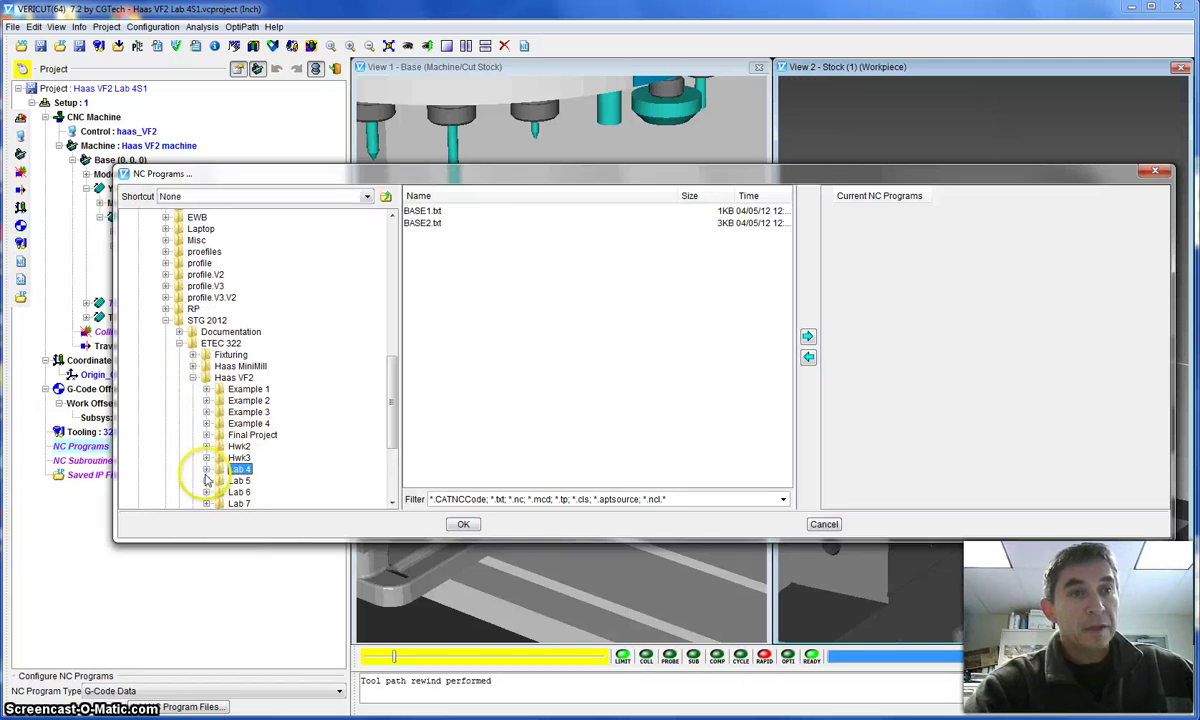
left_click(430, 213)
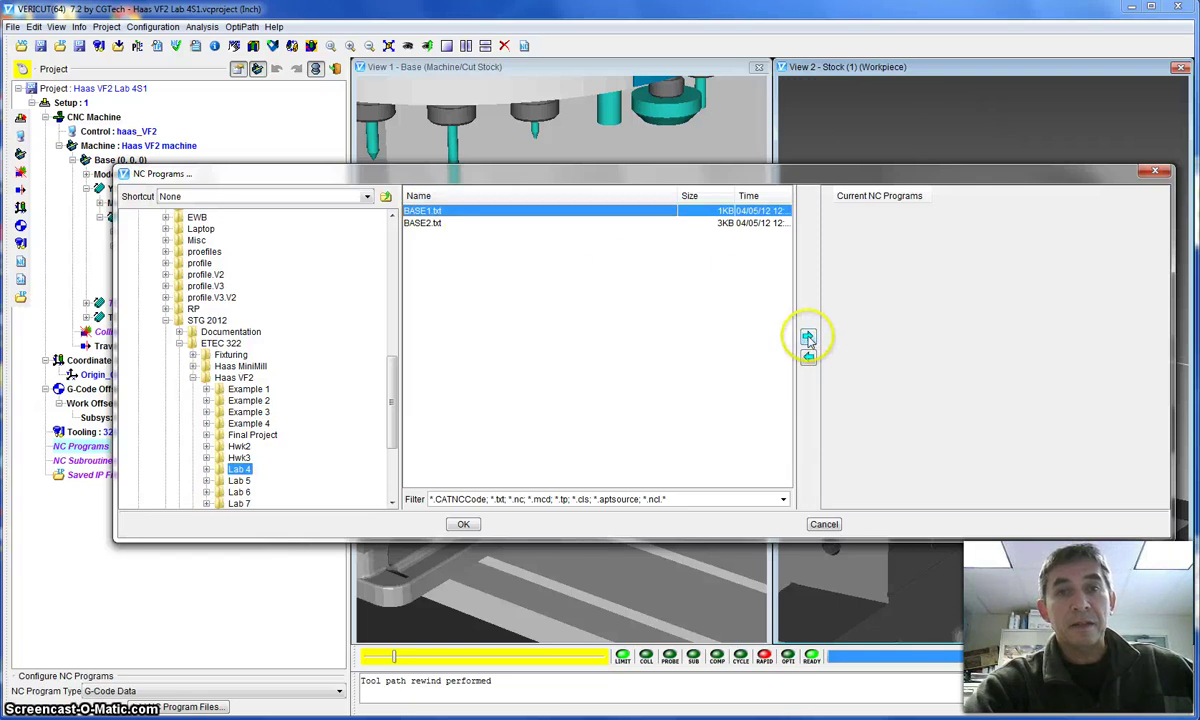
left_click(808, 338)
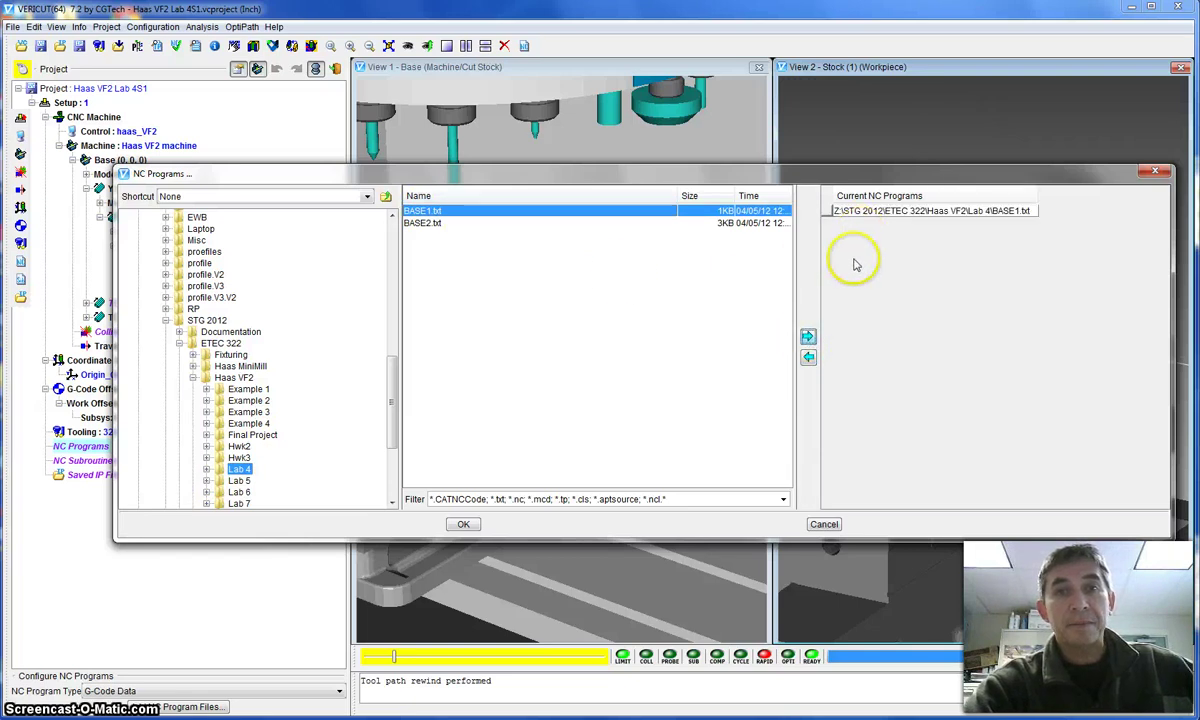
left_click(464, 525)
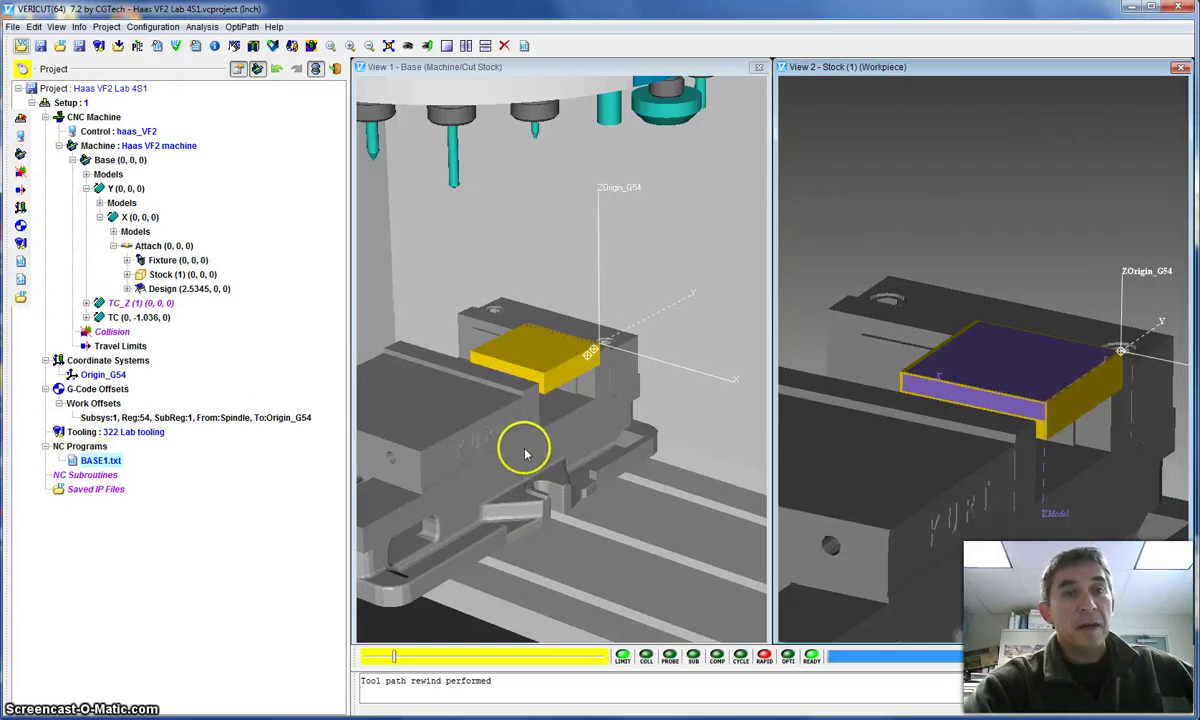
Step: Reduce the simulation speed slightly and run the BASE1.txt machining simulation on the stock
scroll(615, 362, "up", 3)
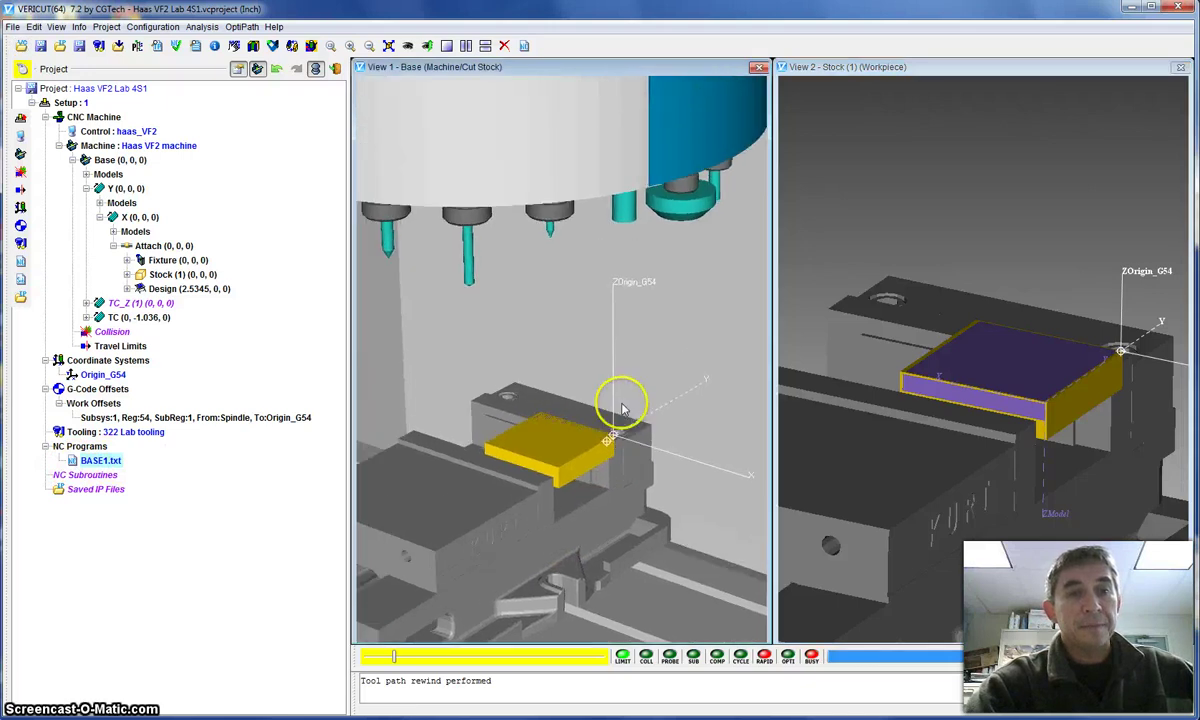
mouse_move(620, 484)
left_mouse_down()
mouse_move(646, 522)
mouse_move(593, 492)
mouse_move(604, 482)
left_mouse_up()
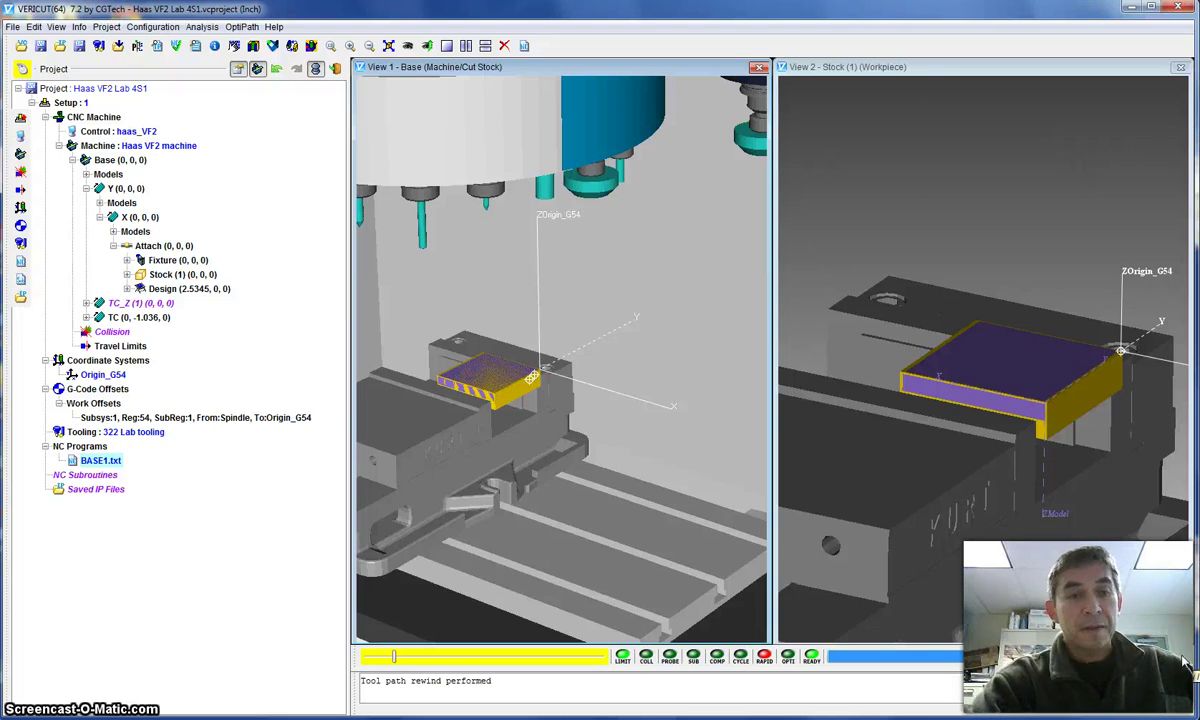
left_click_drag(396, 656, 391, 658)
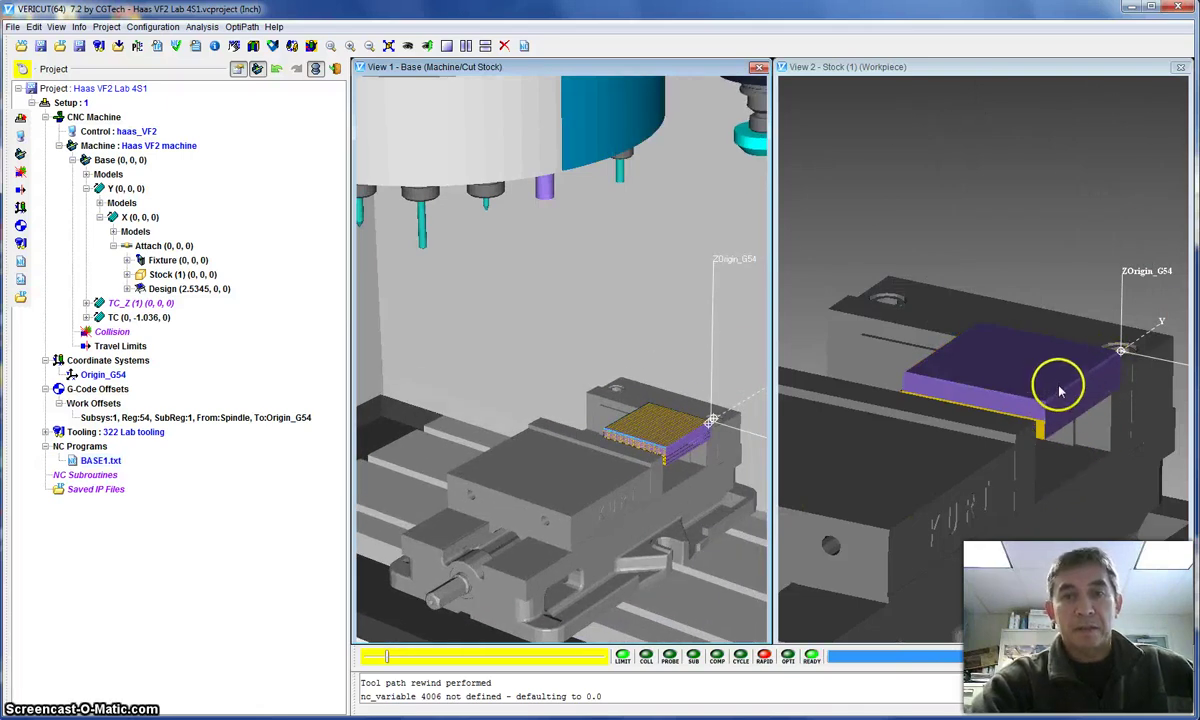
Step: Examine the machined block's top face and sides from several angles in the workpiece view
left_click_drag(895, 490, 840, 335)
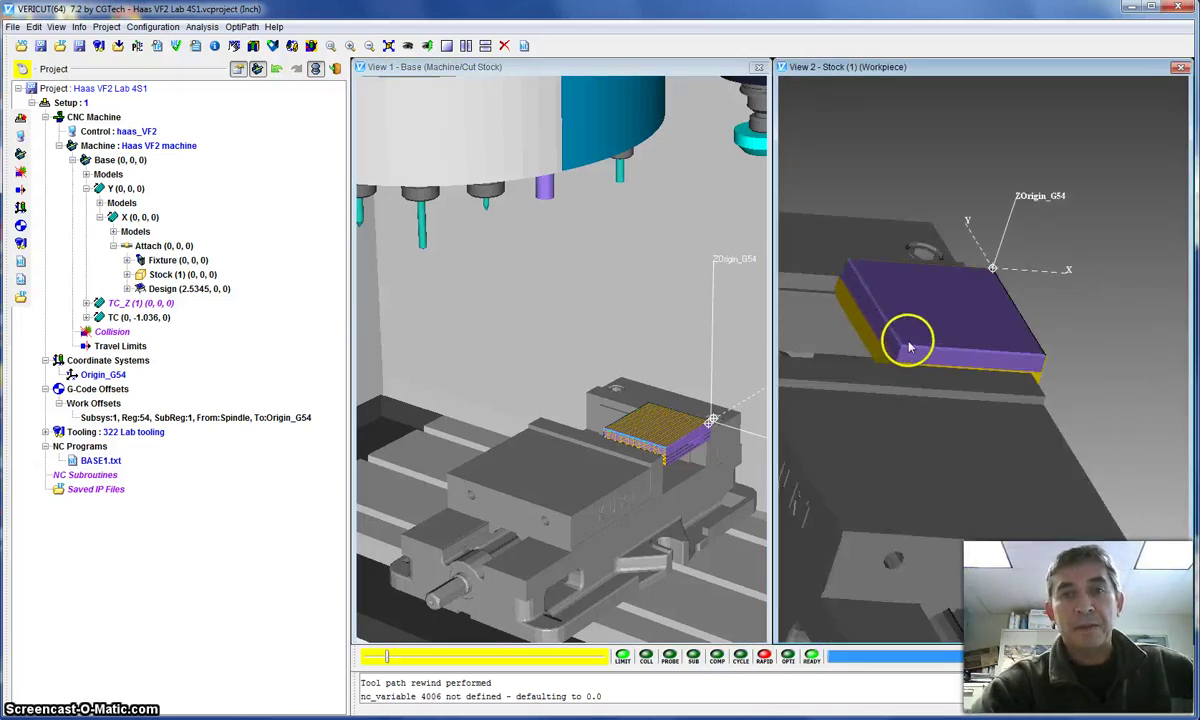
mouse_move(910, 347)
left_mouse_down()
mouse_move(913, 332)
mouse_move(908, 364)
mouse_move(889, 351)
left_mouse_up()
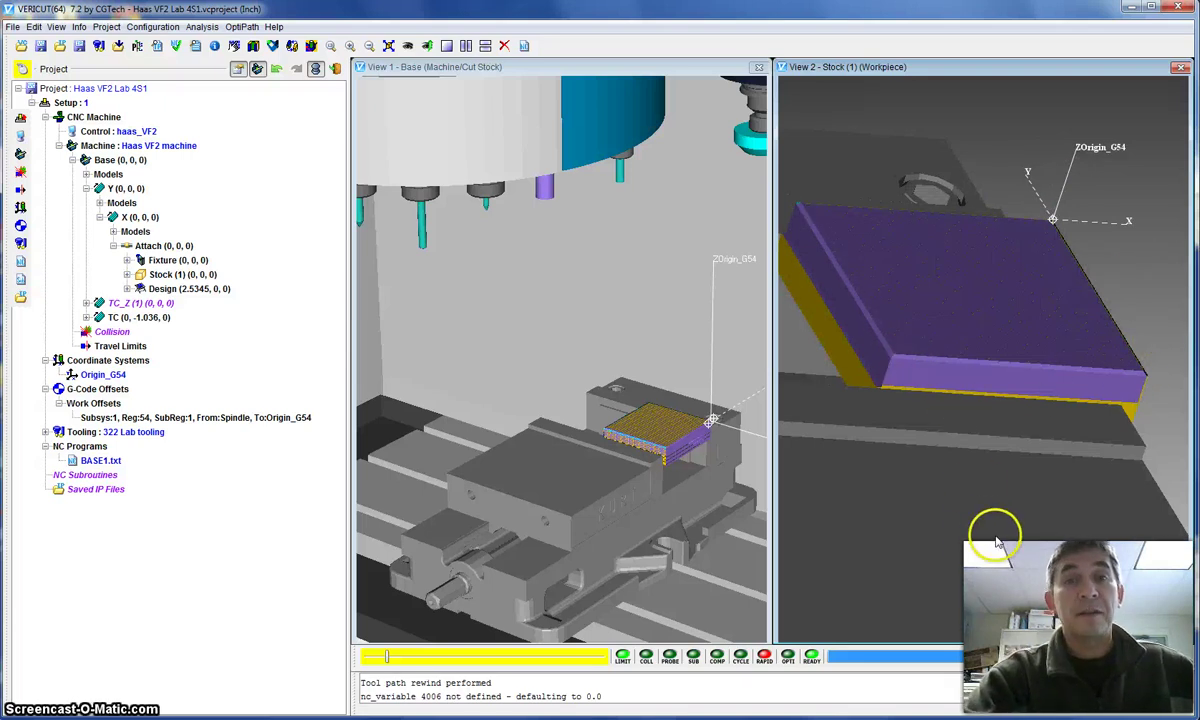
left_click_drag(997, 542, 893, 521)
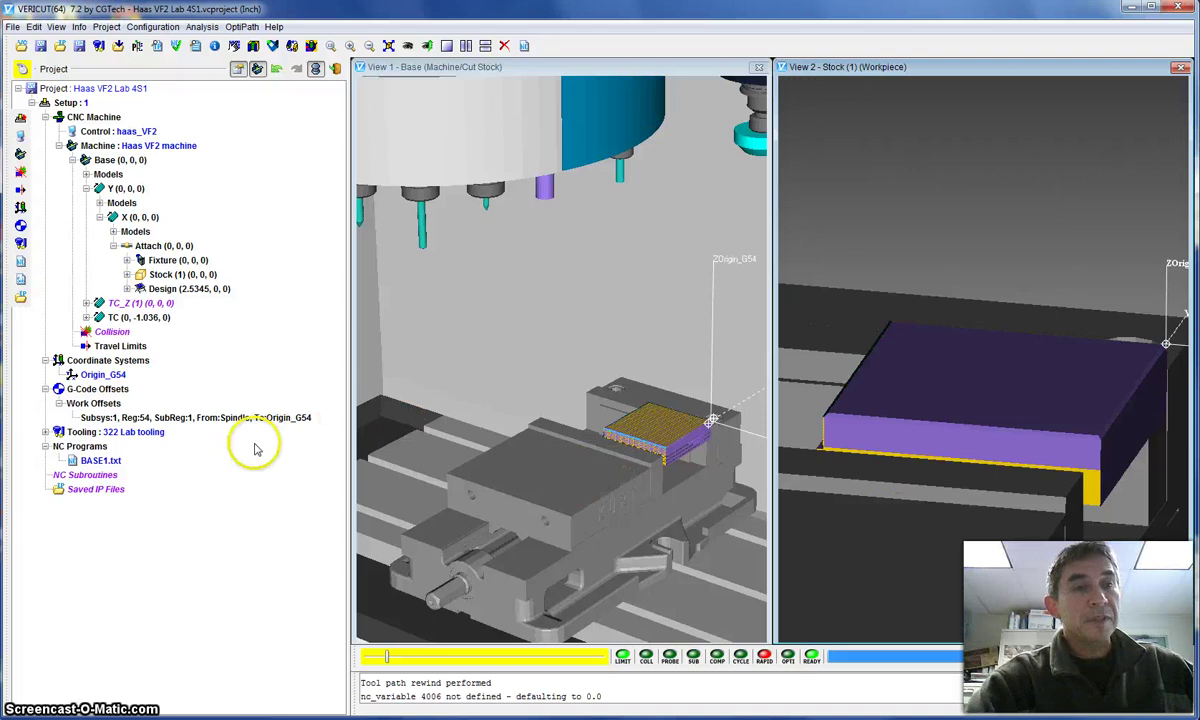
Step: Open the project Haas VF2 Lab 4S2.vcproject from the Lab 4 folder, ignoring all changes to the current project
left_click(13, 27)
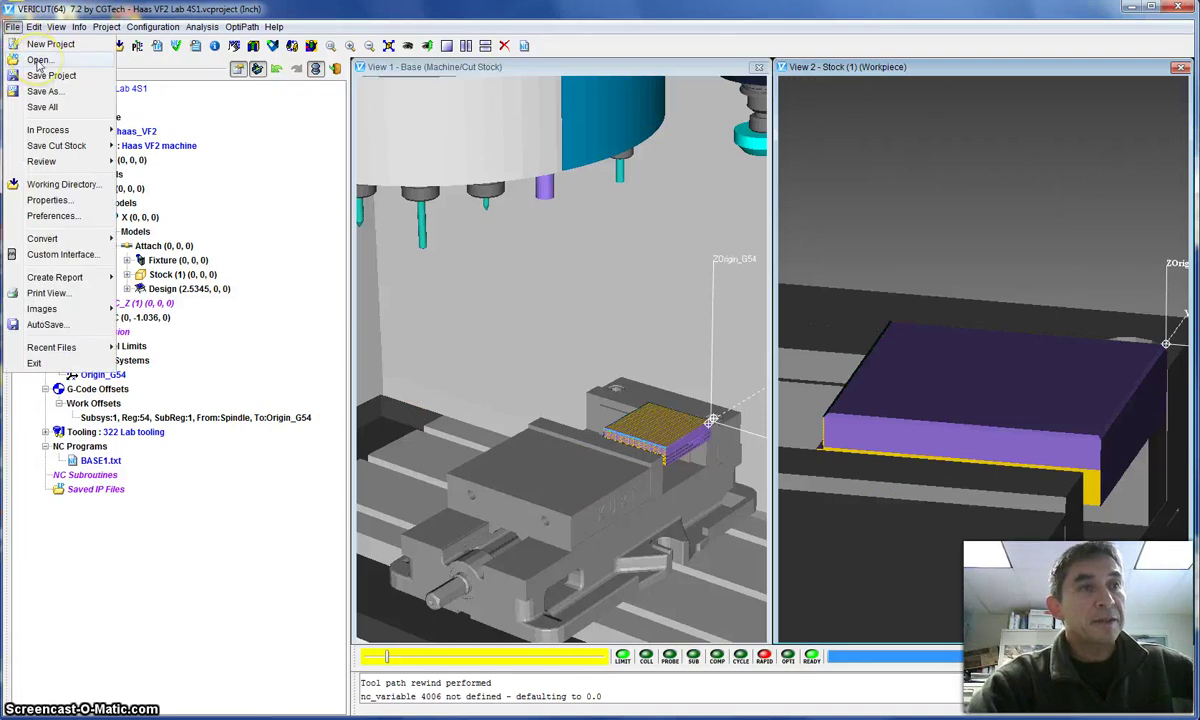
left_click(38, 61)
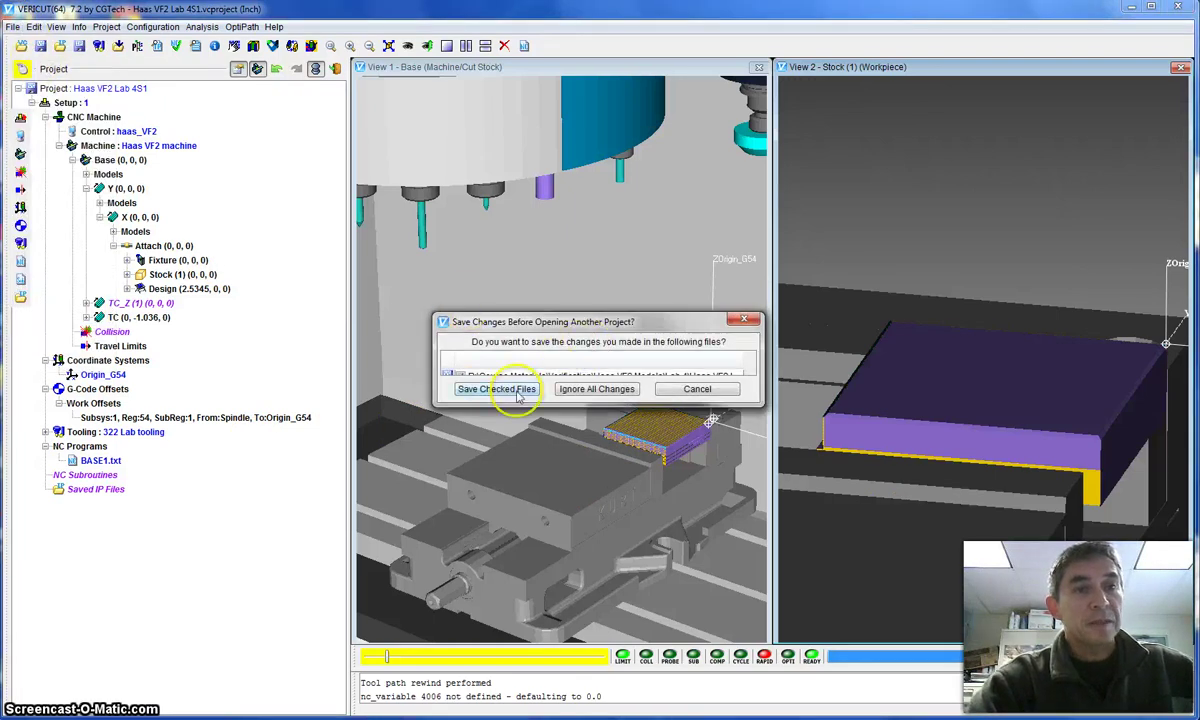
left_click(600, 391)
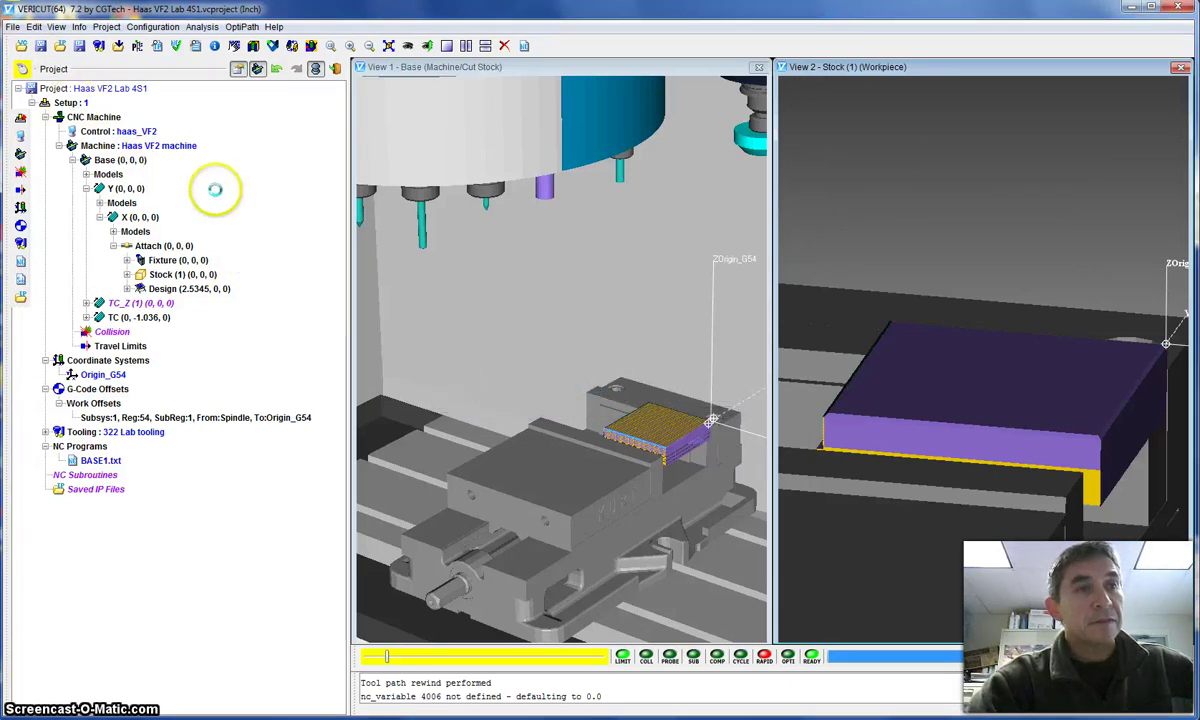
key("ctrl+o")
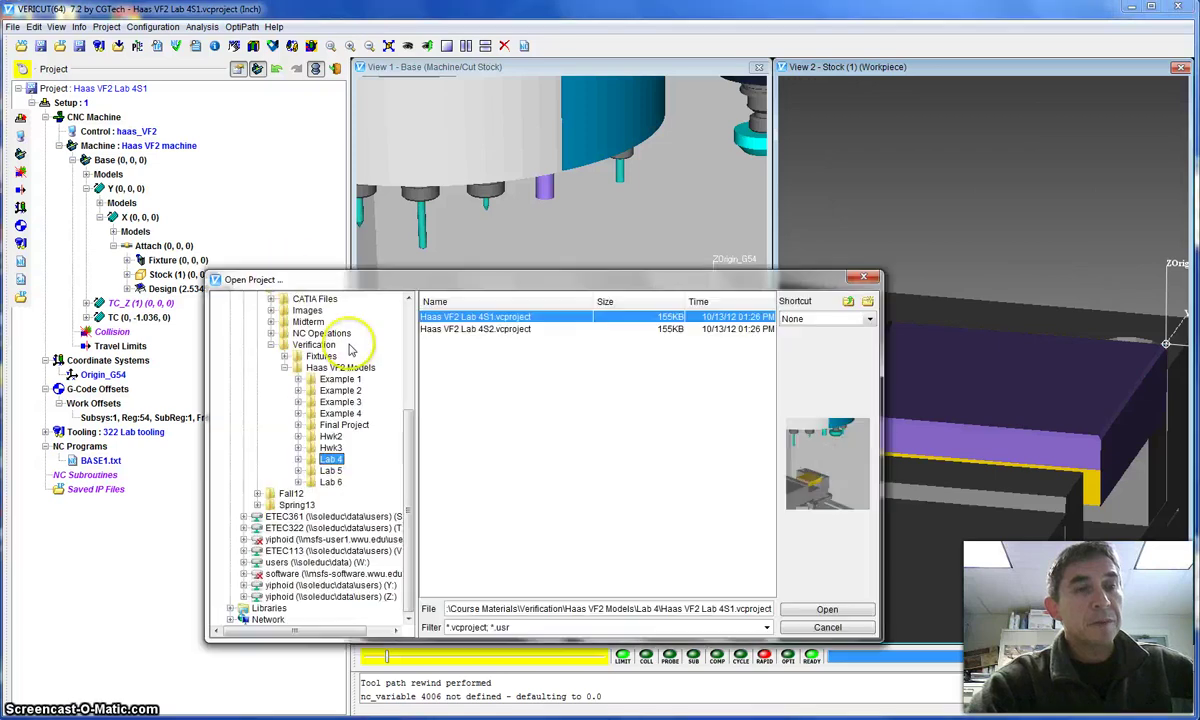
left_click_drag(407, 428, 410, 356)
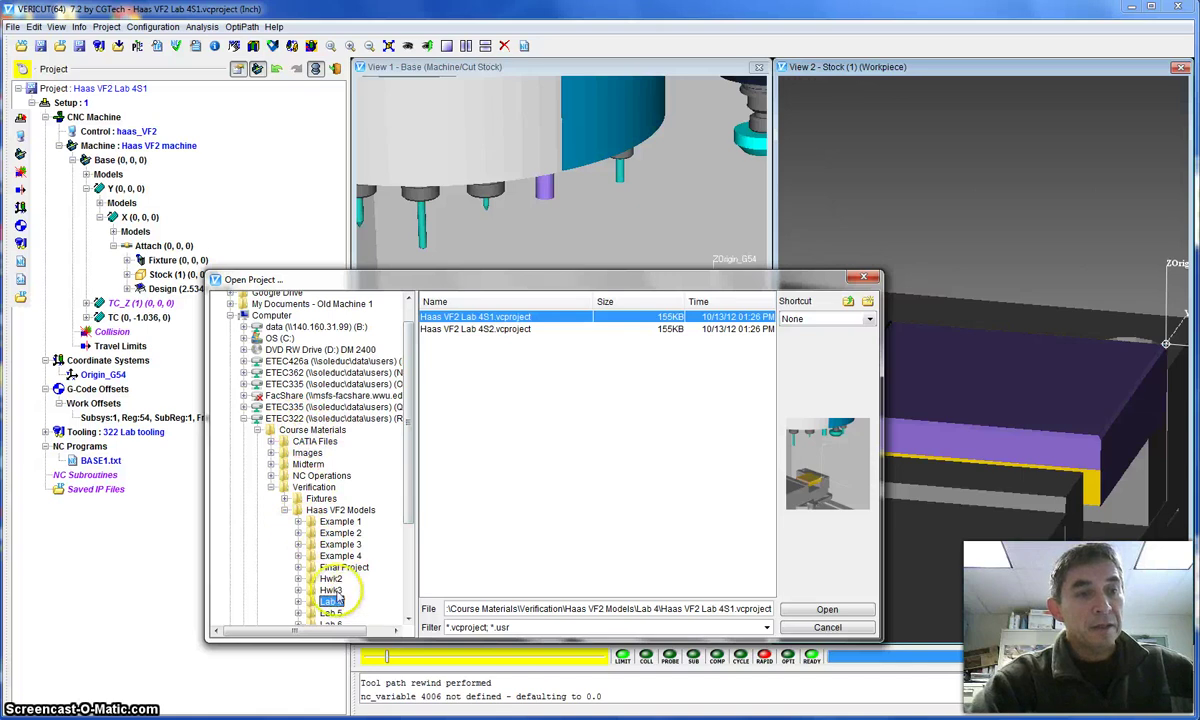
left_click(488, 330)
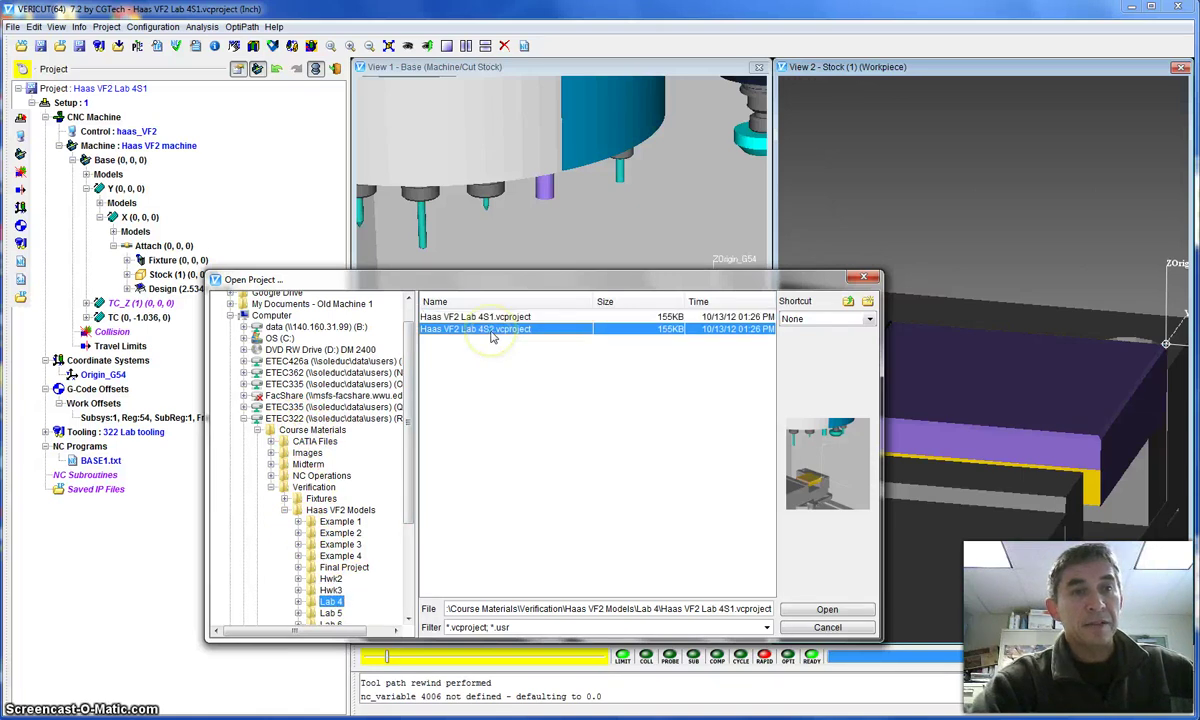
left_click(829, 608)
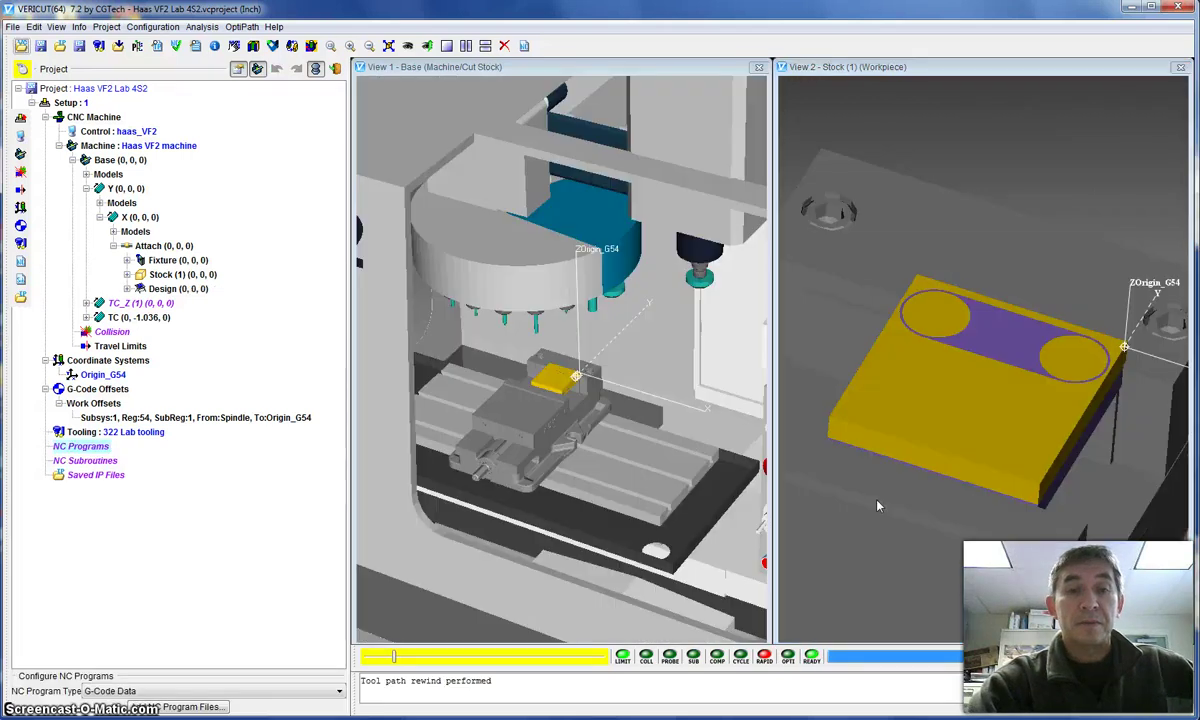
Step: Set the Stock (1) component's visibility to Blank and examine the design part underneath in the workpiece view
scroll(622, 500, "up", 2)
scroll(620, 485, "up", 2)
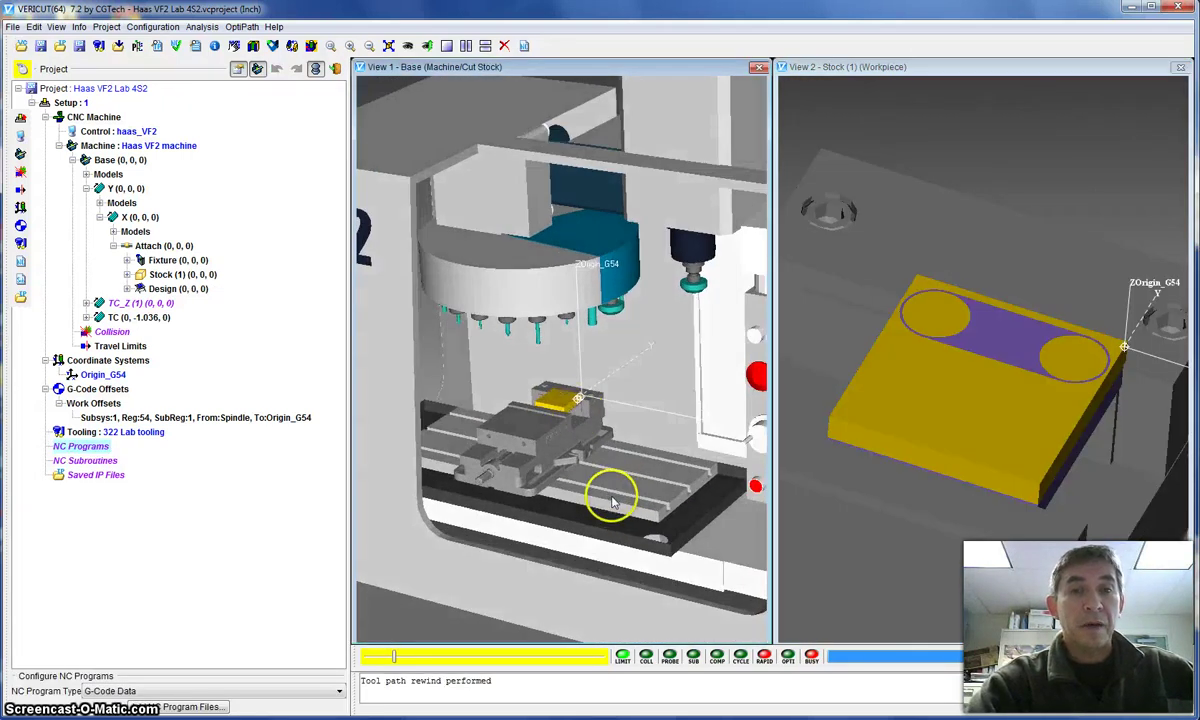
scroll(570, 406, "up", 3)
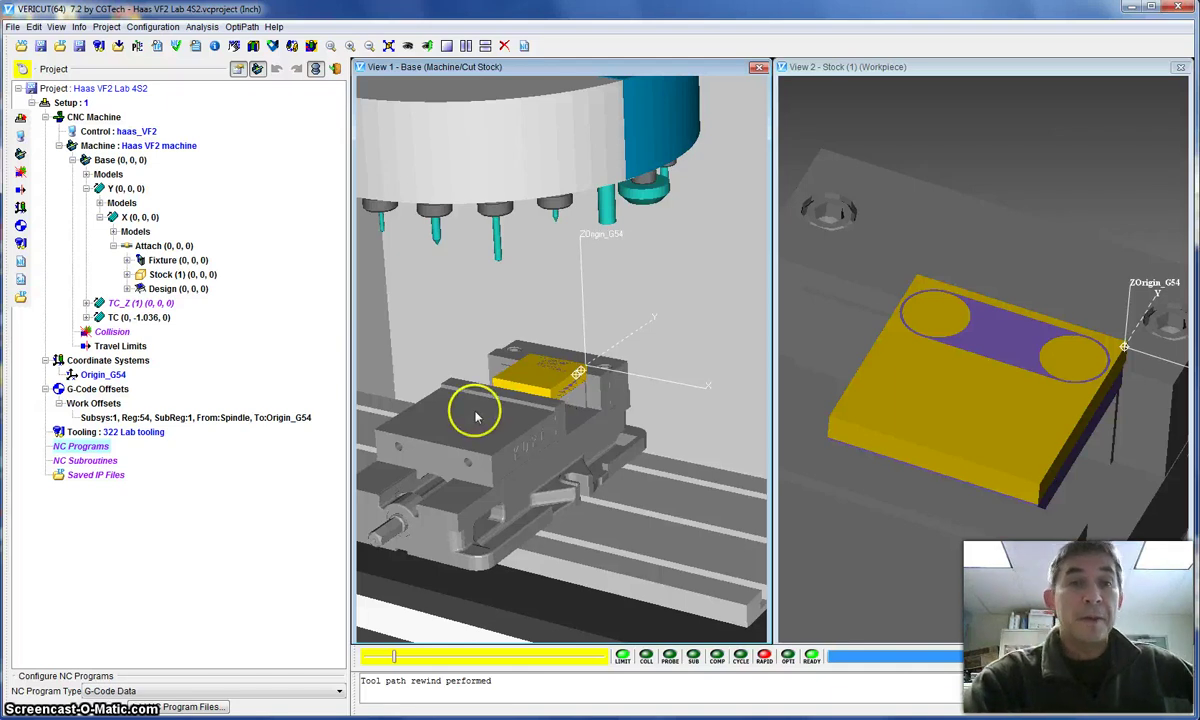
scroll(505, 387, "up", 2)
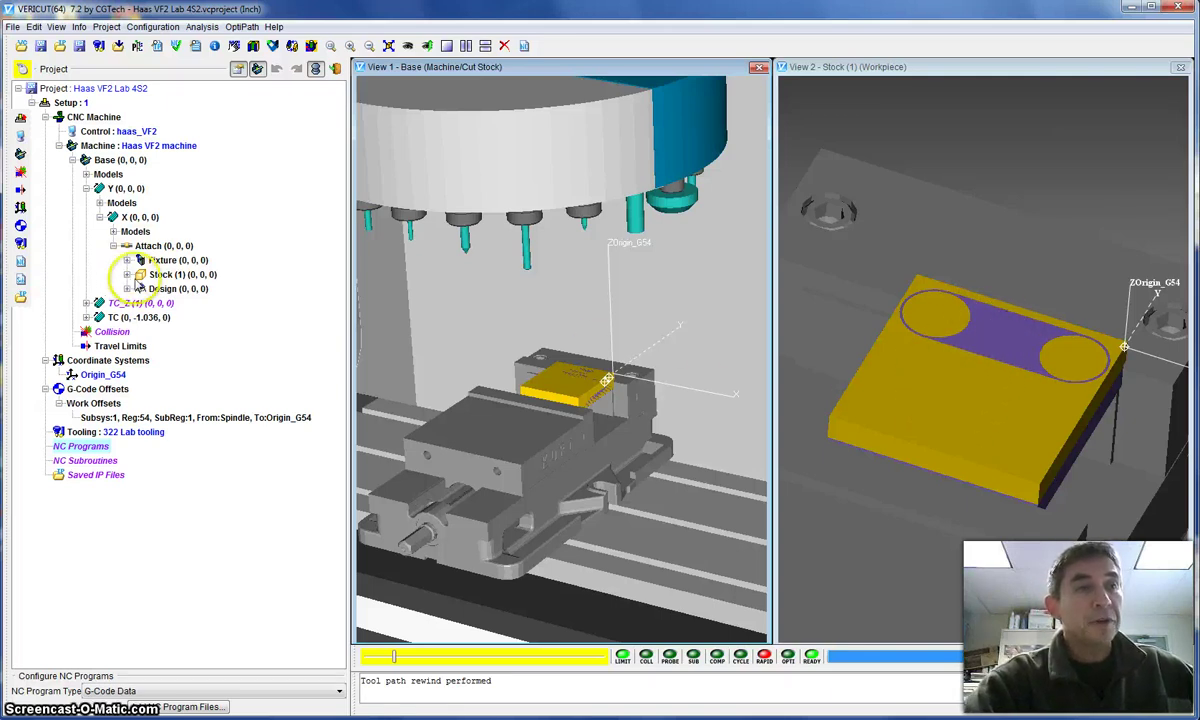
left_click(167, 276)
right_click(168, 276)
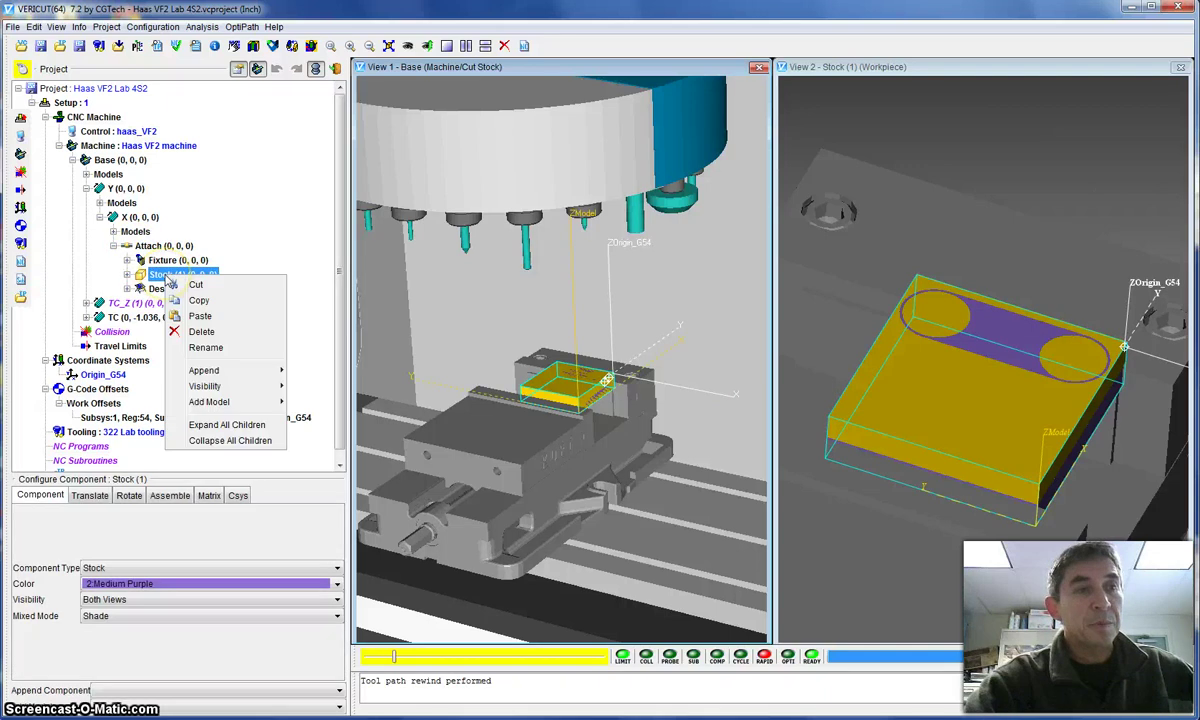
mouse_move(236, 386)
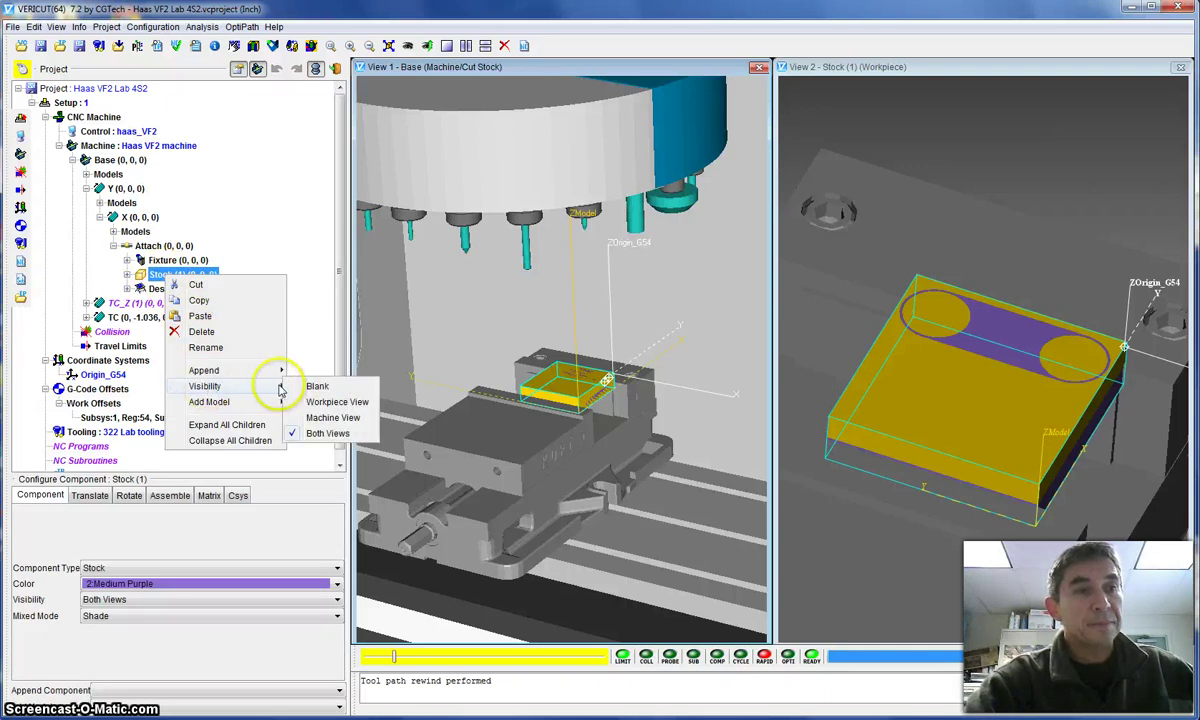
left_click(317, 388)
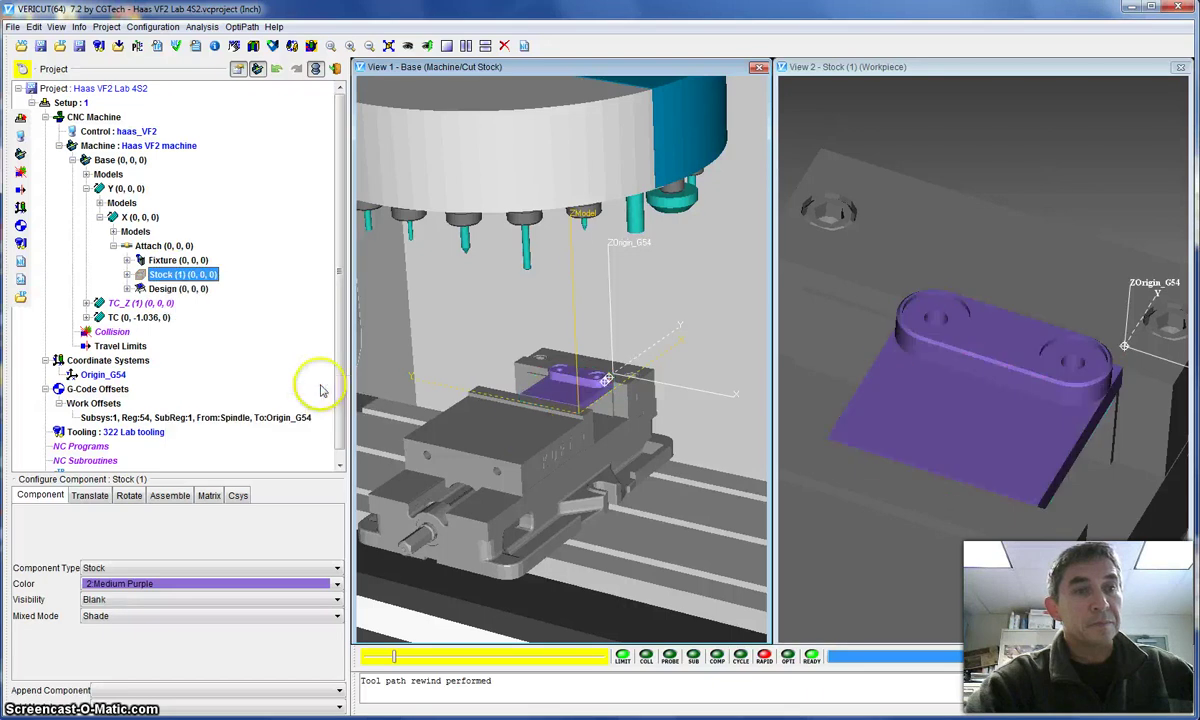
mouse_move(960, 432)
middle_mouse_down()
mouse_move(943, 383)
mouse_move(908, 394)
mouse_move(930, 364)
mouse_move(983, 398)
mouse_move(1053, 367)
mouse_move(943, 380)
mouse_move(967, 413)
middle_mouse_up()
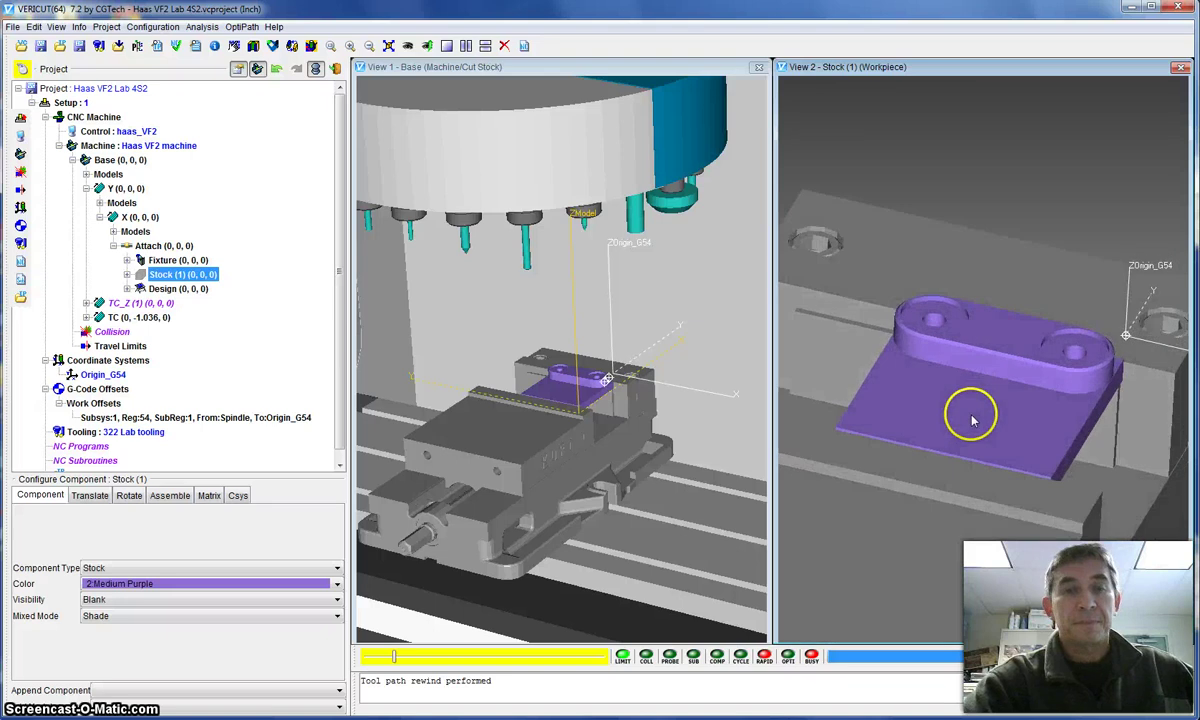
Step: Try to bring the hidden stock back by choosing its Blank visibility option again
right_click(173, 275)
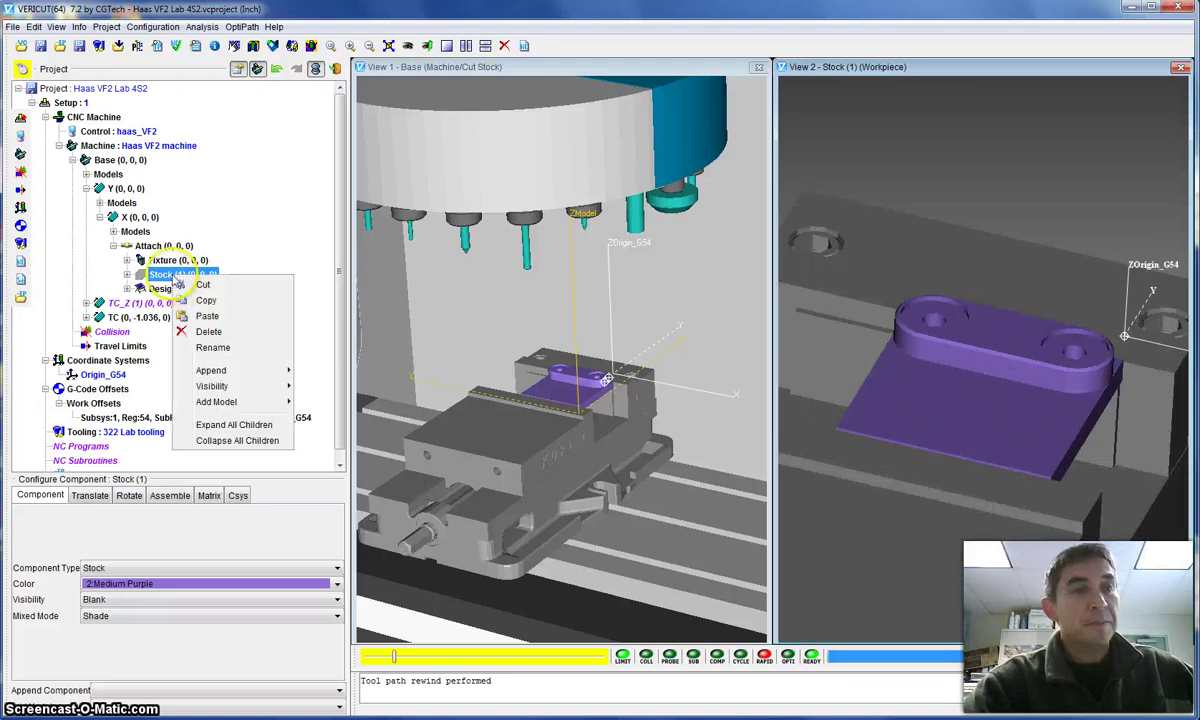
mouse_move(226, 385)
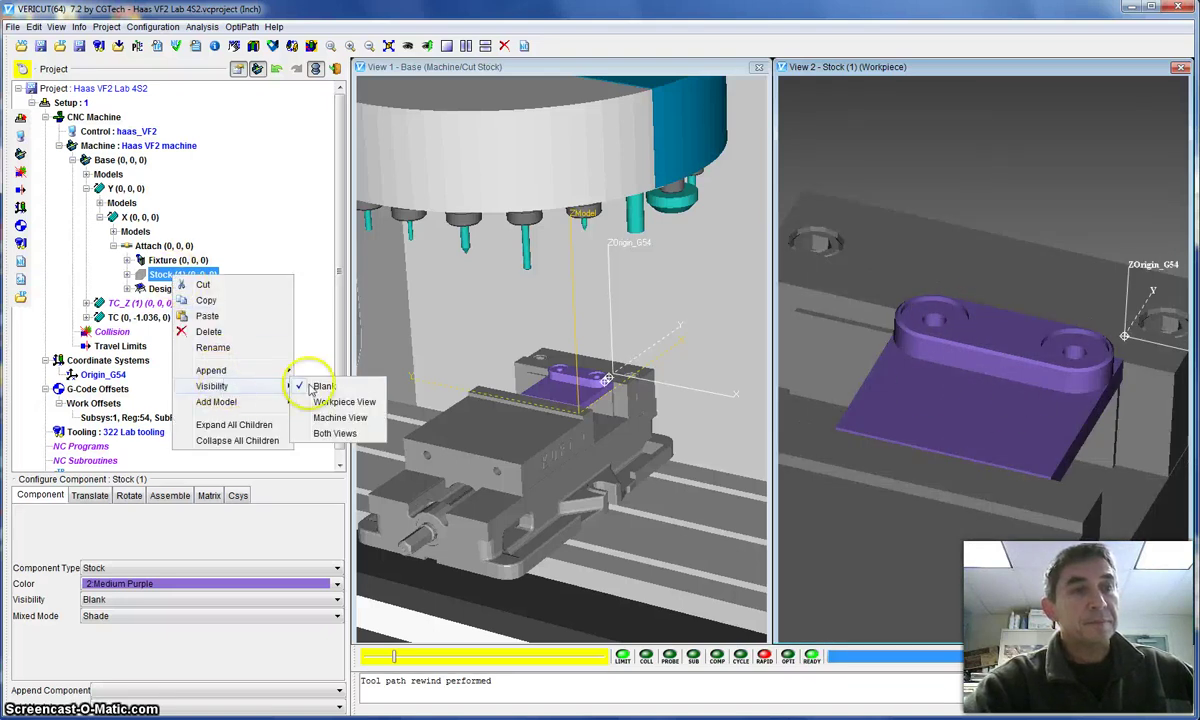
left_click(320, 388)
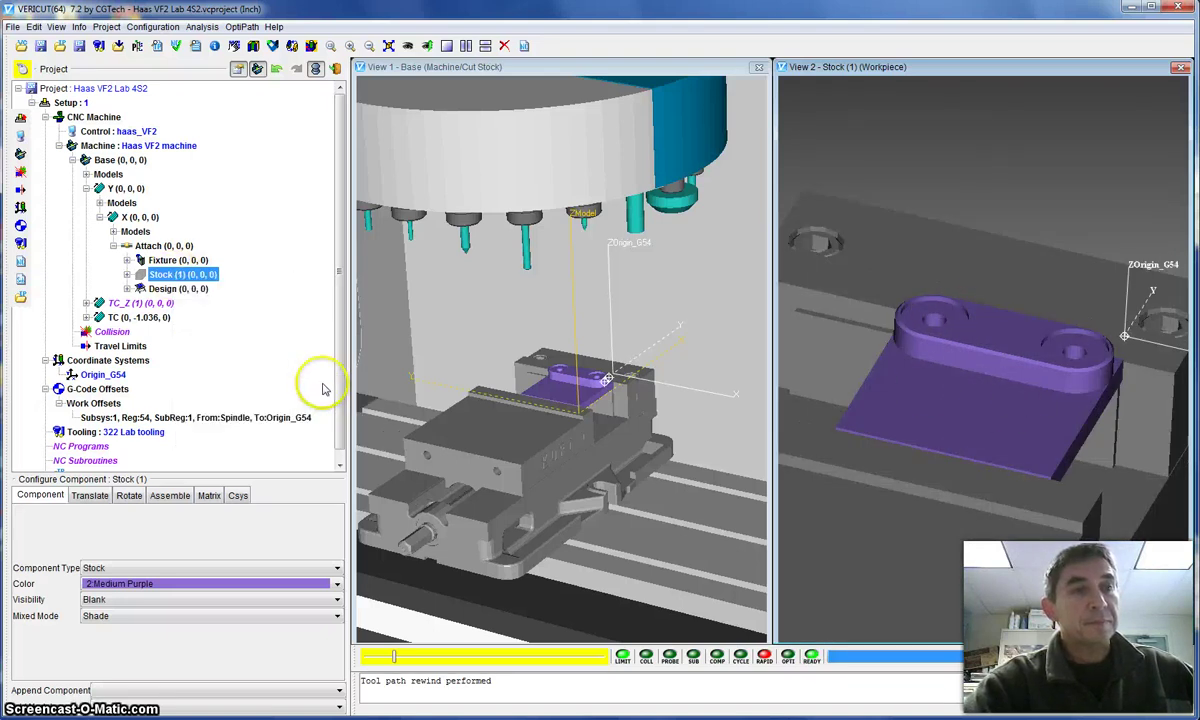
right_click(172, 276)
mouse_move(236, 385)
left_click(298, 388)
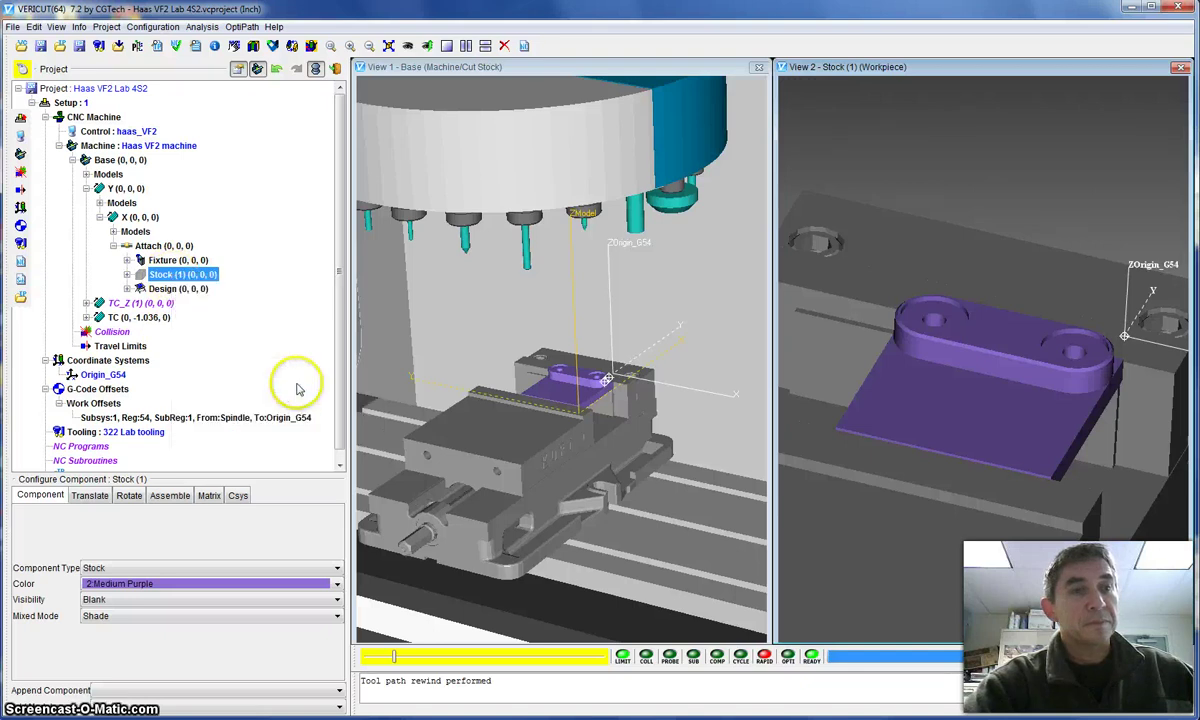
Step: Expand the stock's Models down to its model file and set the Stock (1) component's visibility to Both Views
left_click(127, 274)
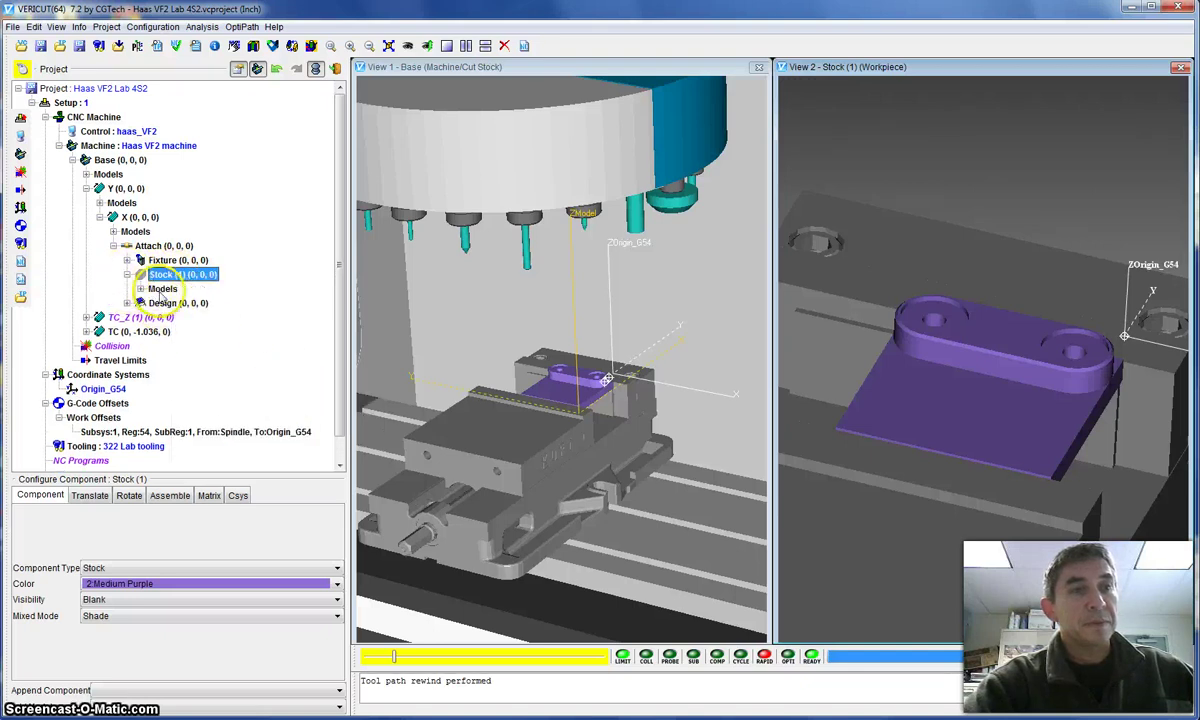
left_click(141, 288)
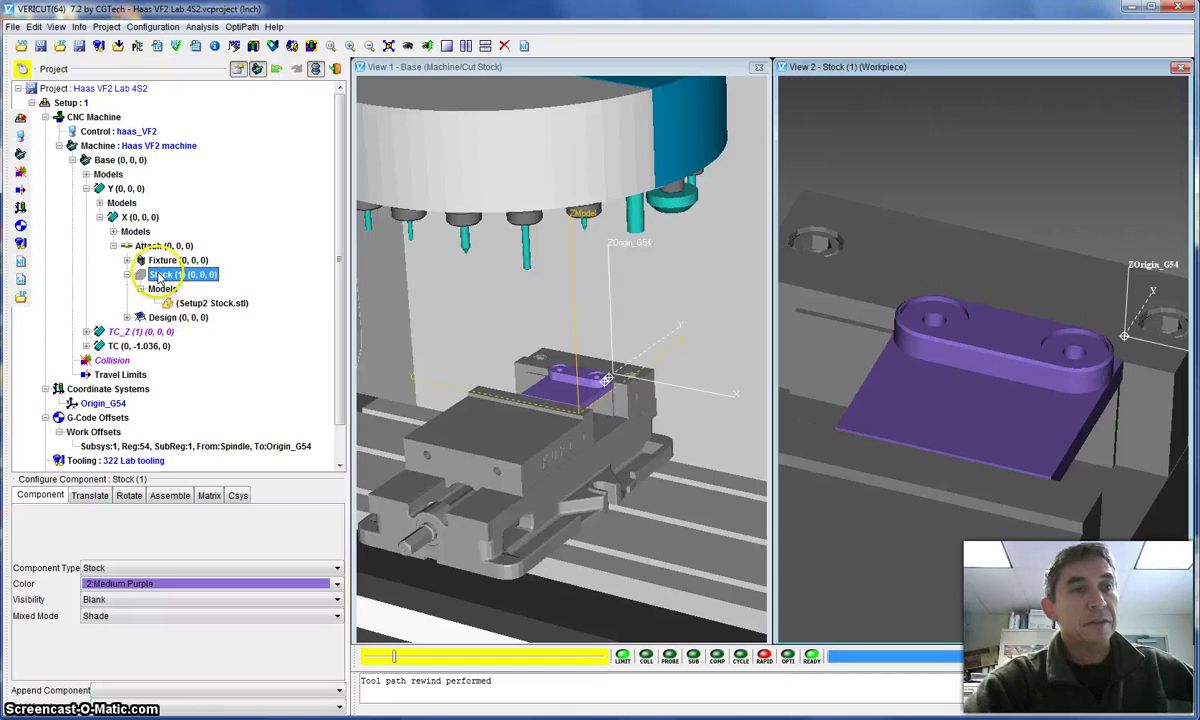
right_click(158, 278)
mouse_move(207, 386)
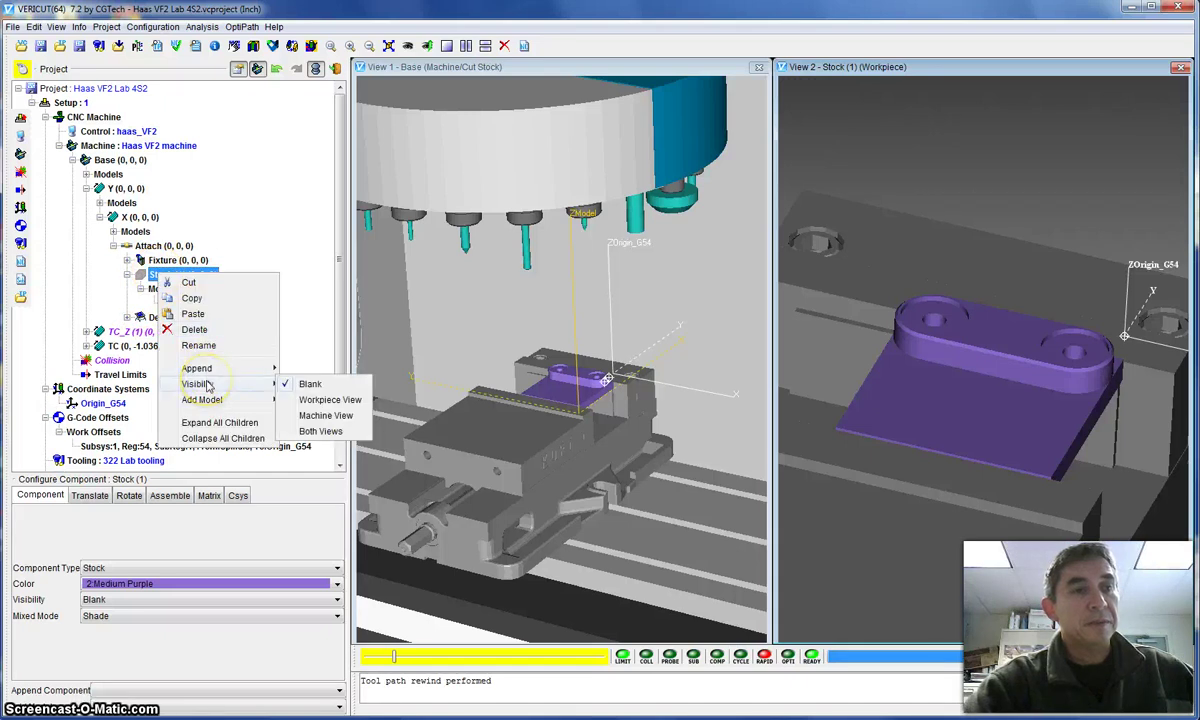
left_click(322, 432)
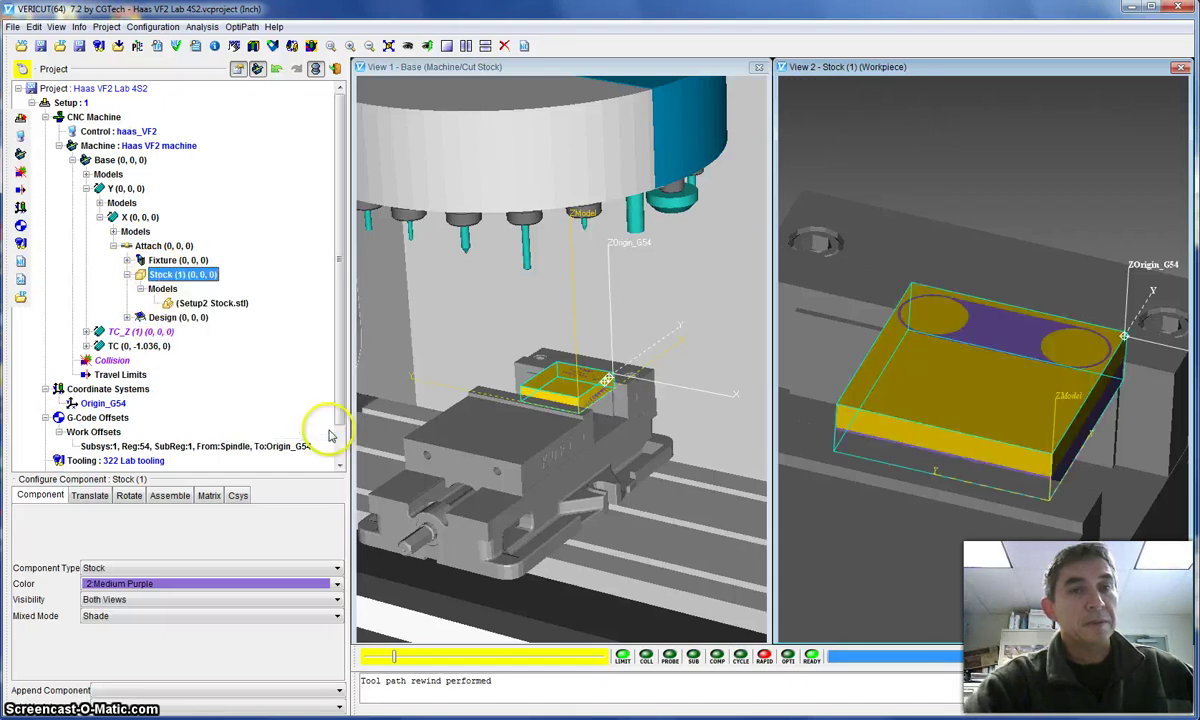
mouse_move(611, 471)
left_mouse_down()
mouse_move(609, 500)
mouse_move(595, 477)
left_mouse_up()
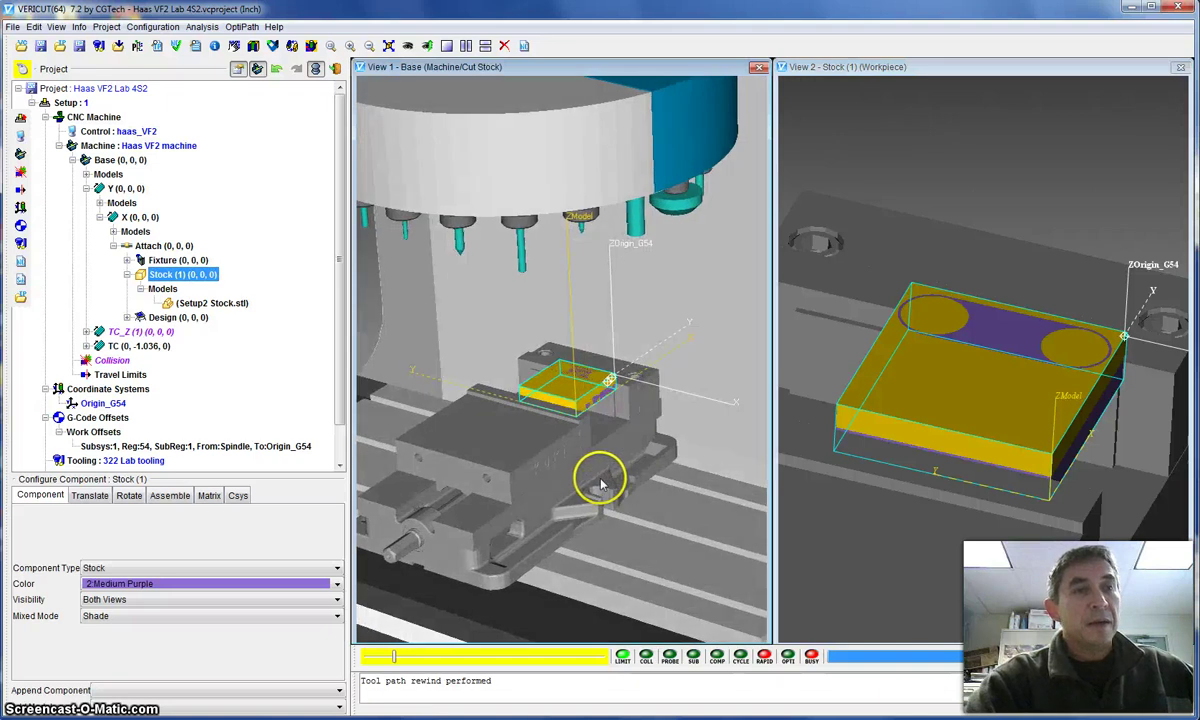
Step: Add BASE2.txt from the STG 2012 > ETEC 322 > Haas VF2 > Lab 4 folder as the project's NC program
scroll(336, 414, "down", 3)
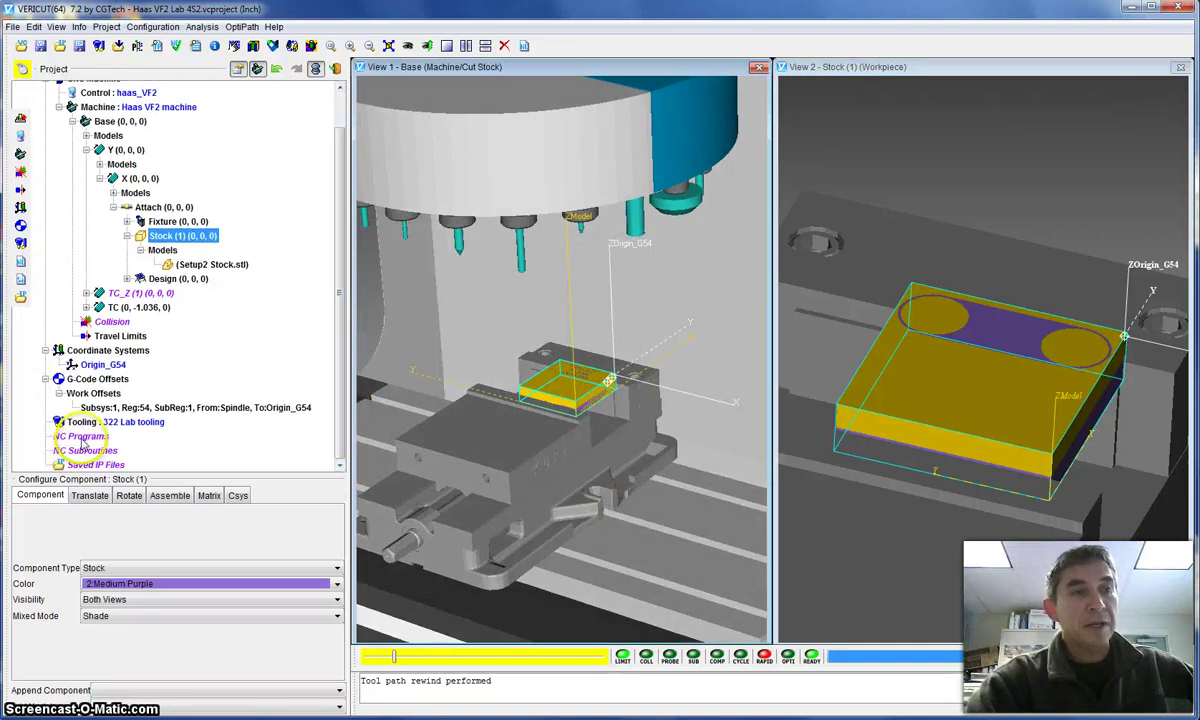
left_click(82, 437)
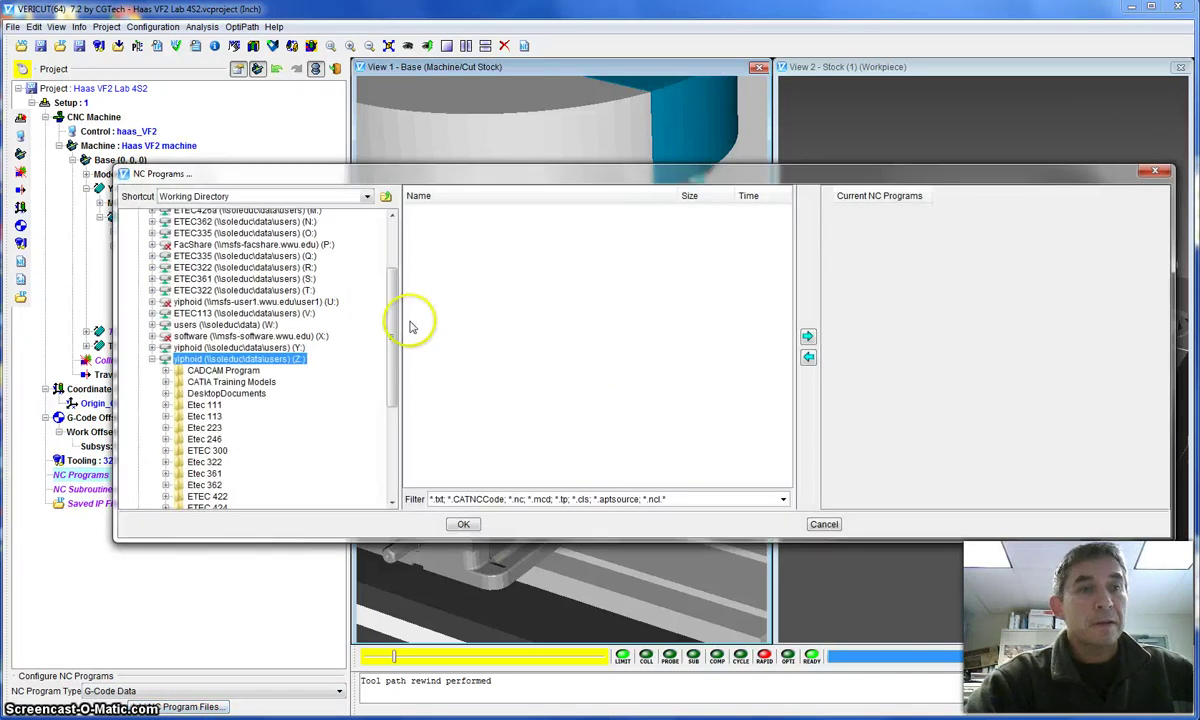
left_click_drag(396, 322, 394, 429)
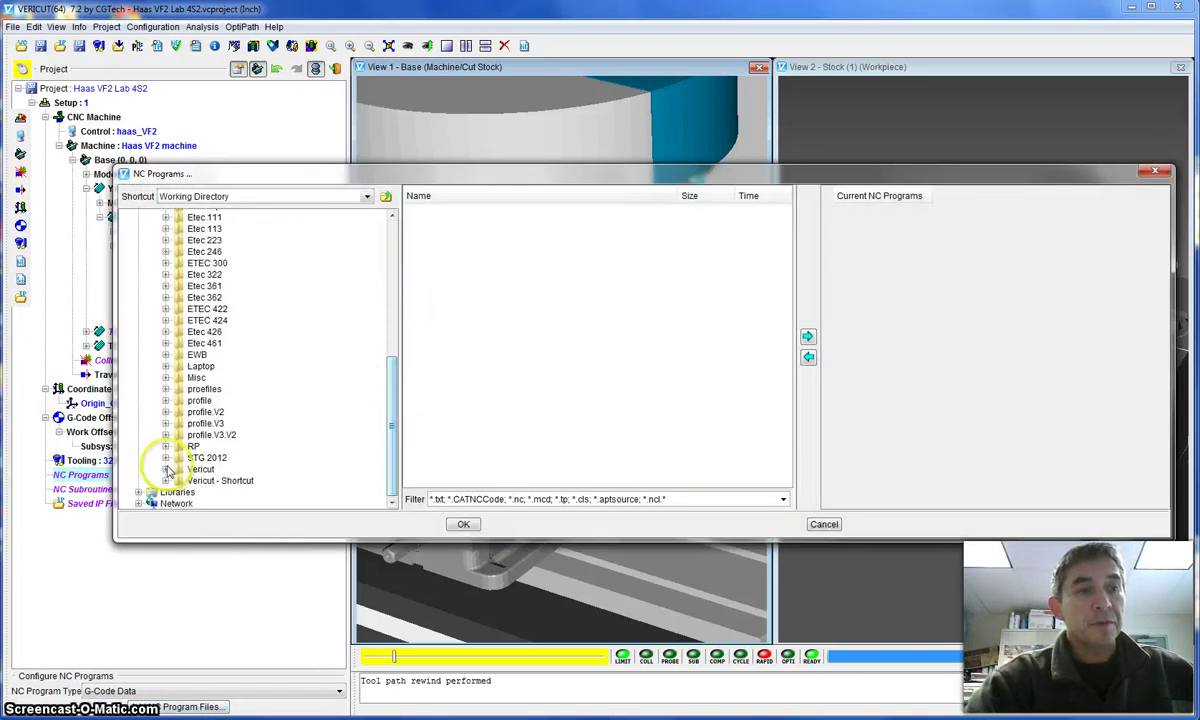
left_click(166, 458)
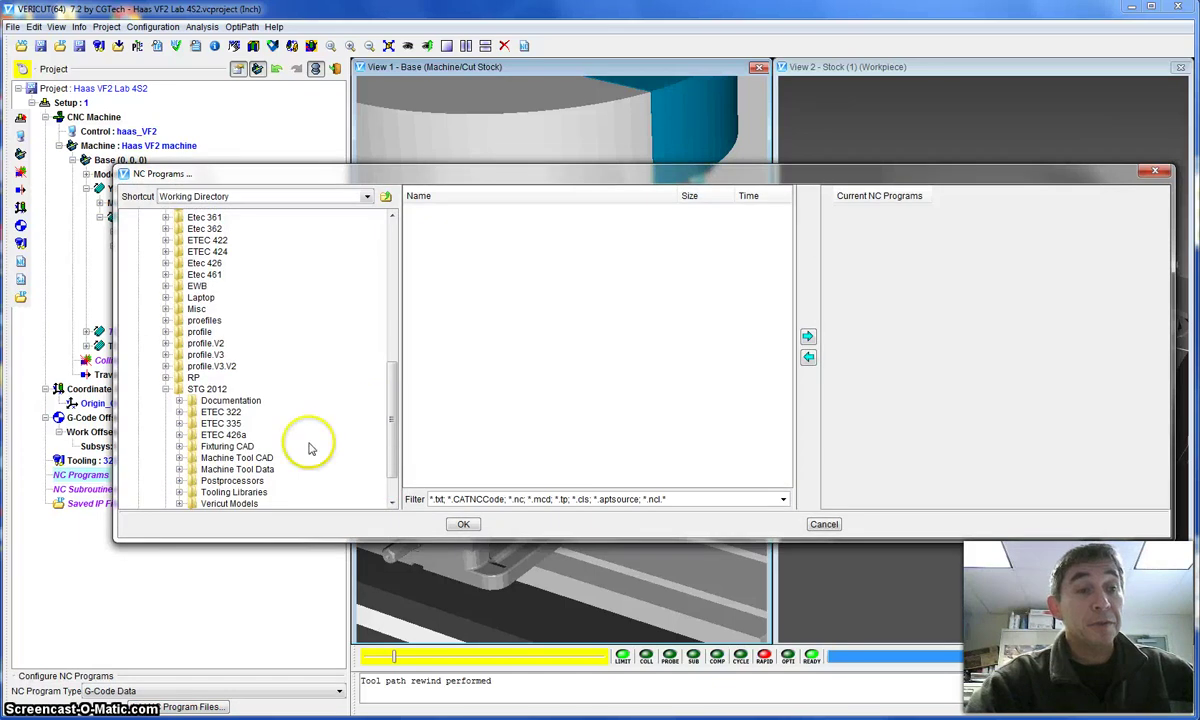
scroll(394, 418, "down", 1)
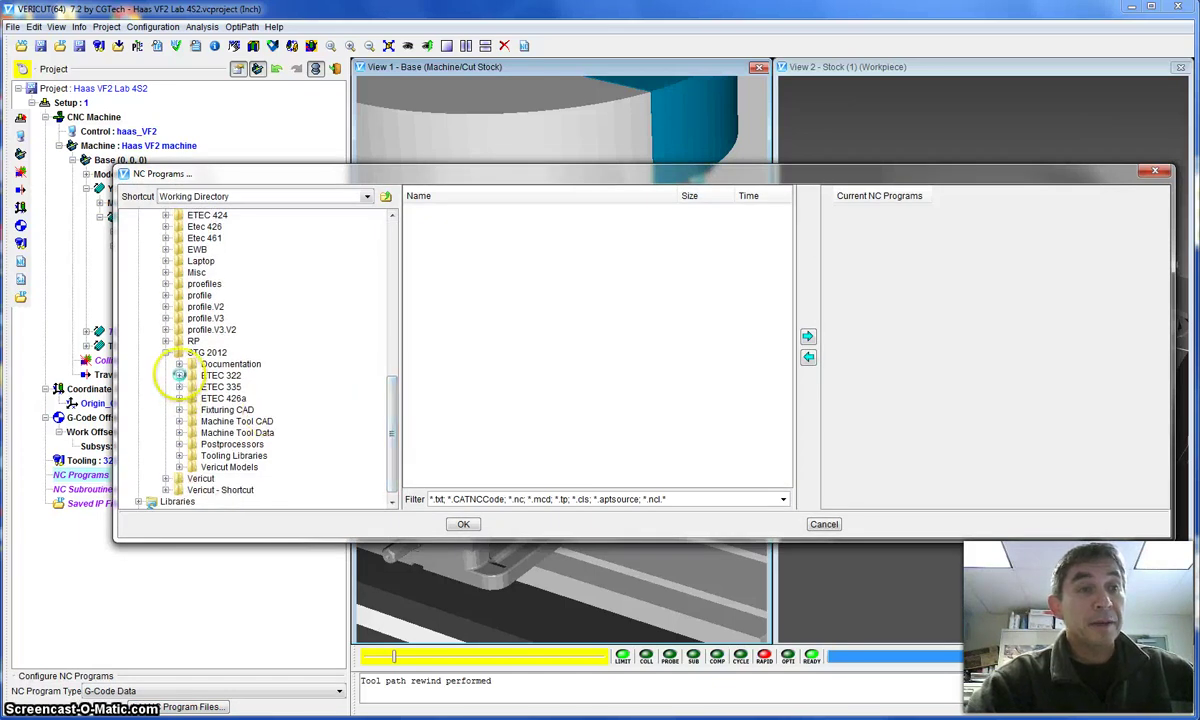
left_click(179, 375)
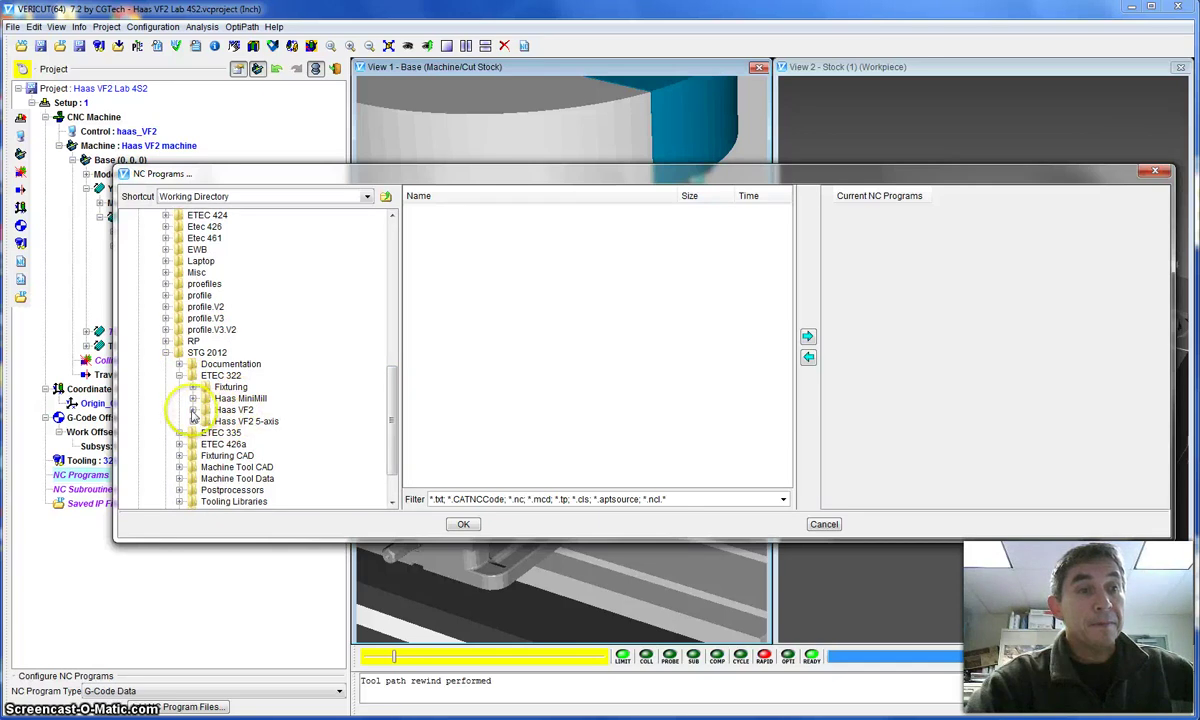
left_click(193, 410)
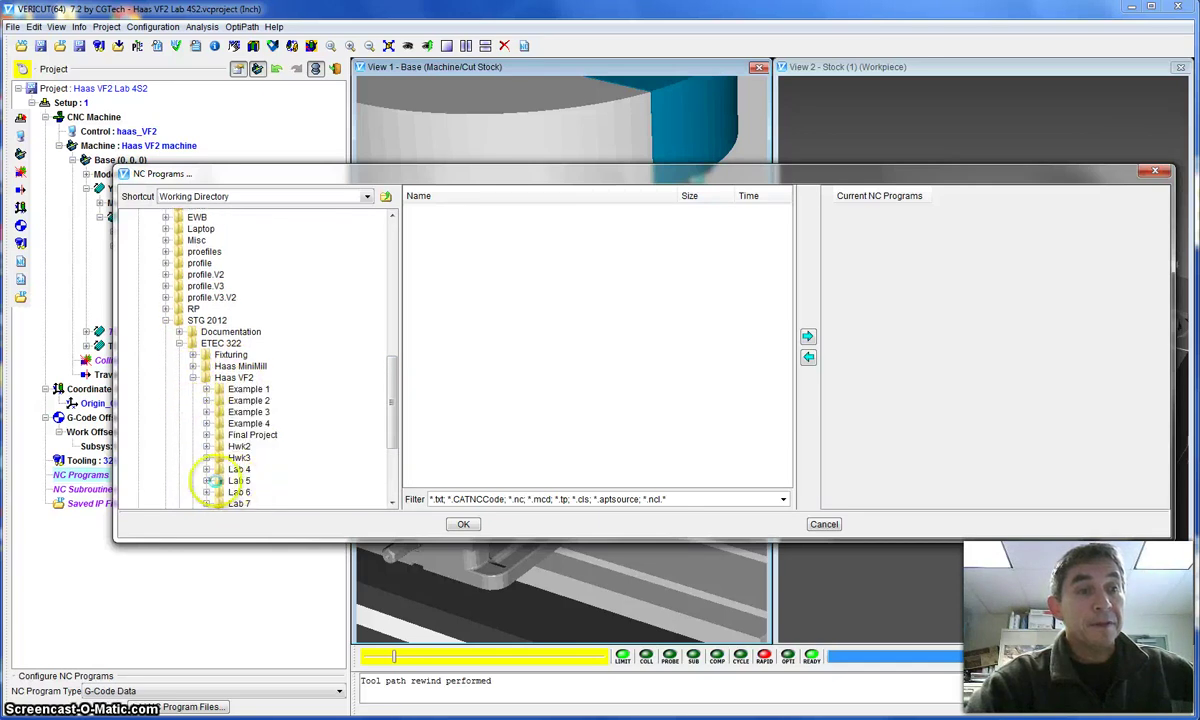
left_click(214, 480)
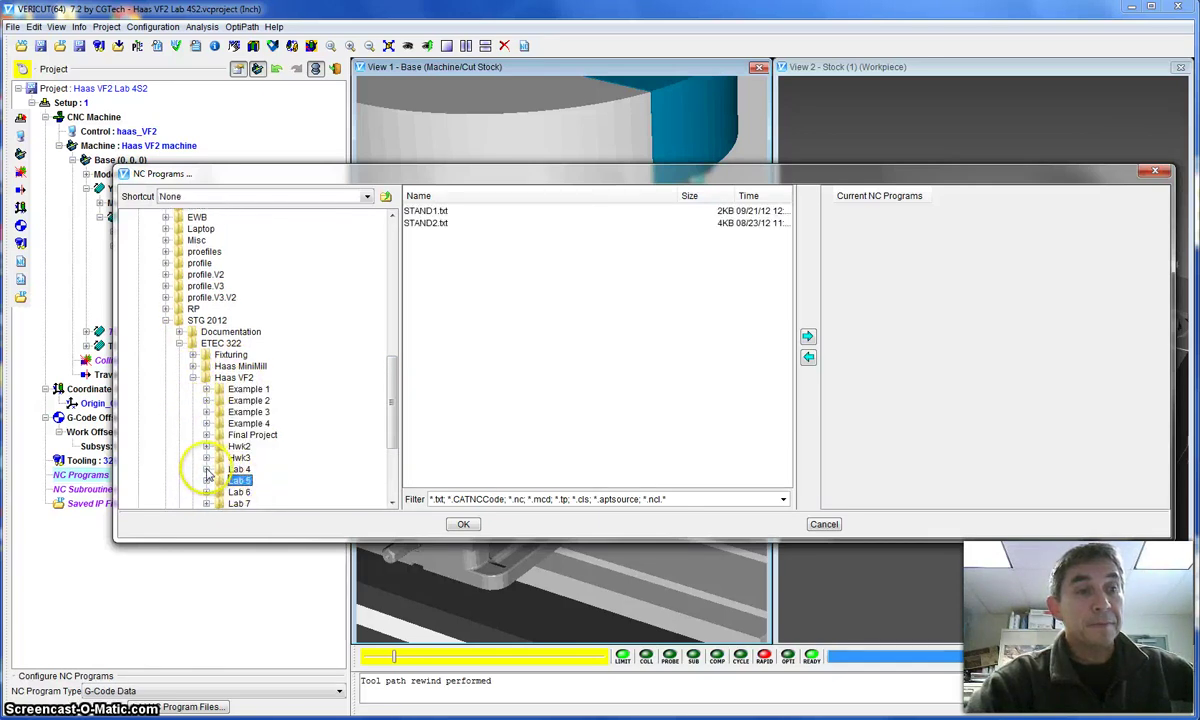
left_click(239, 469)
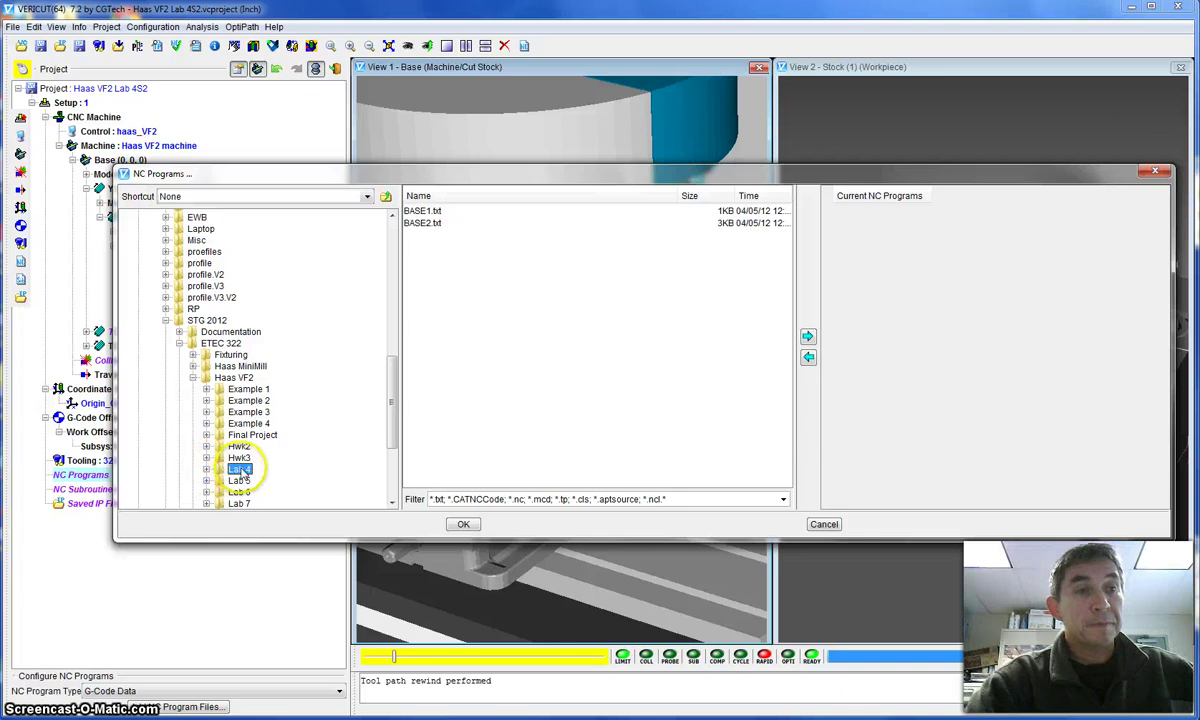
left_click(420, 223)
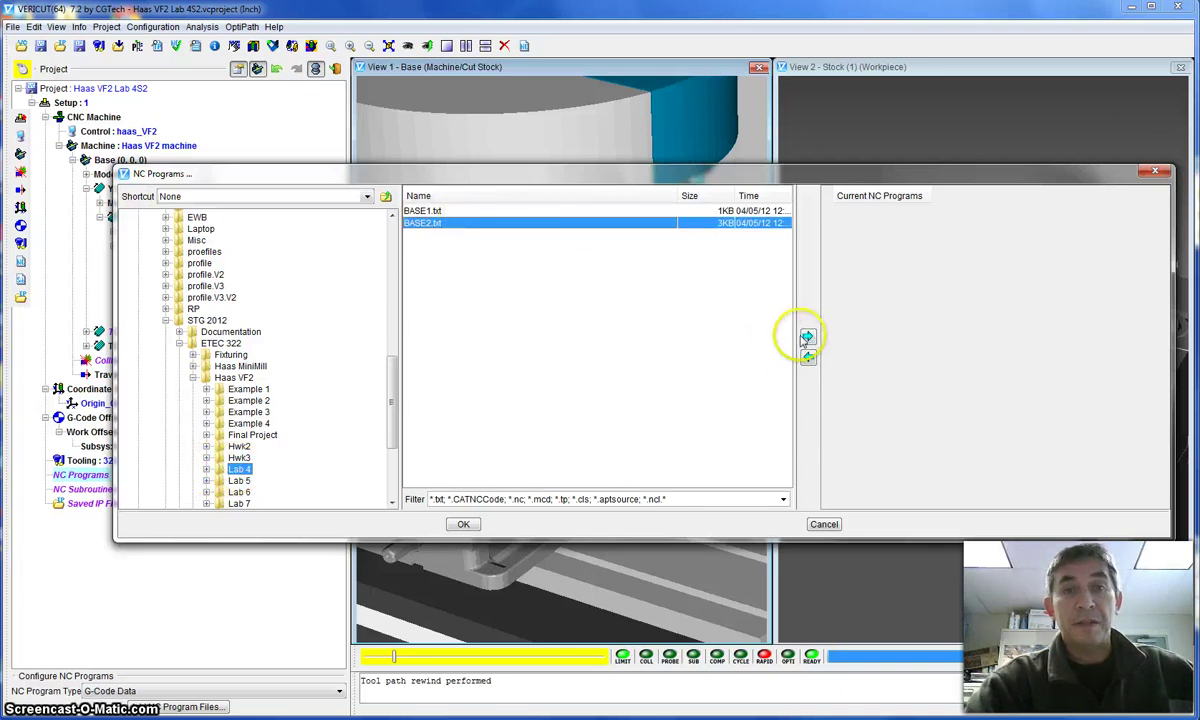
left_click(808, 338)
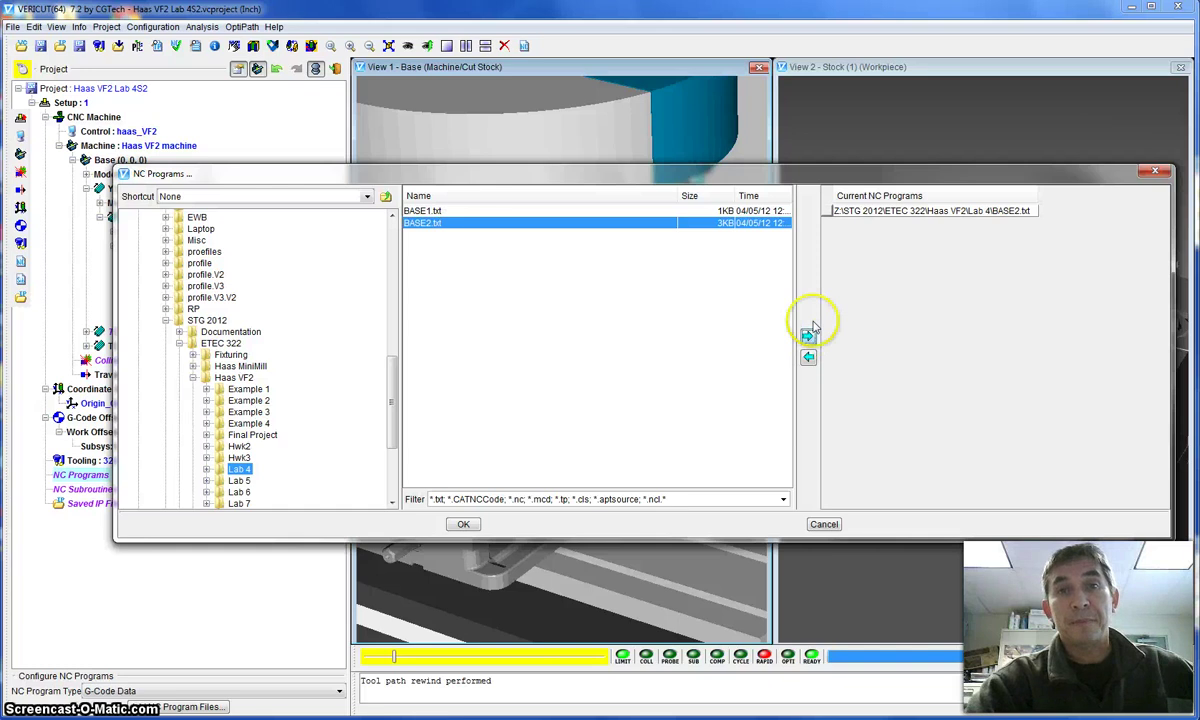
left_click(463, 525)
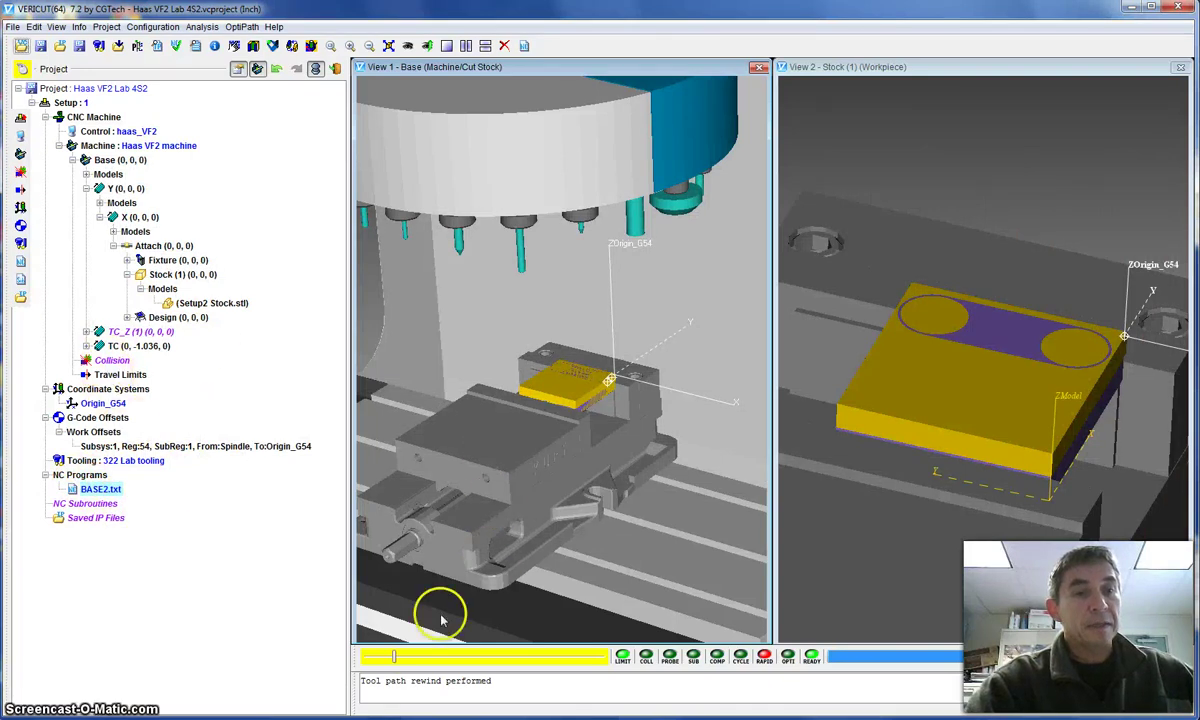
Step: Lower the animation speed to 5% and simulate the BASE2.txt program through to its end, keeping the part in sight
mouse_move(394, 658)
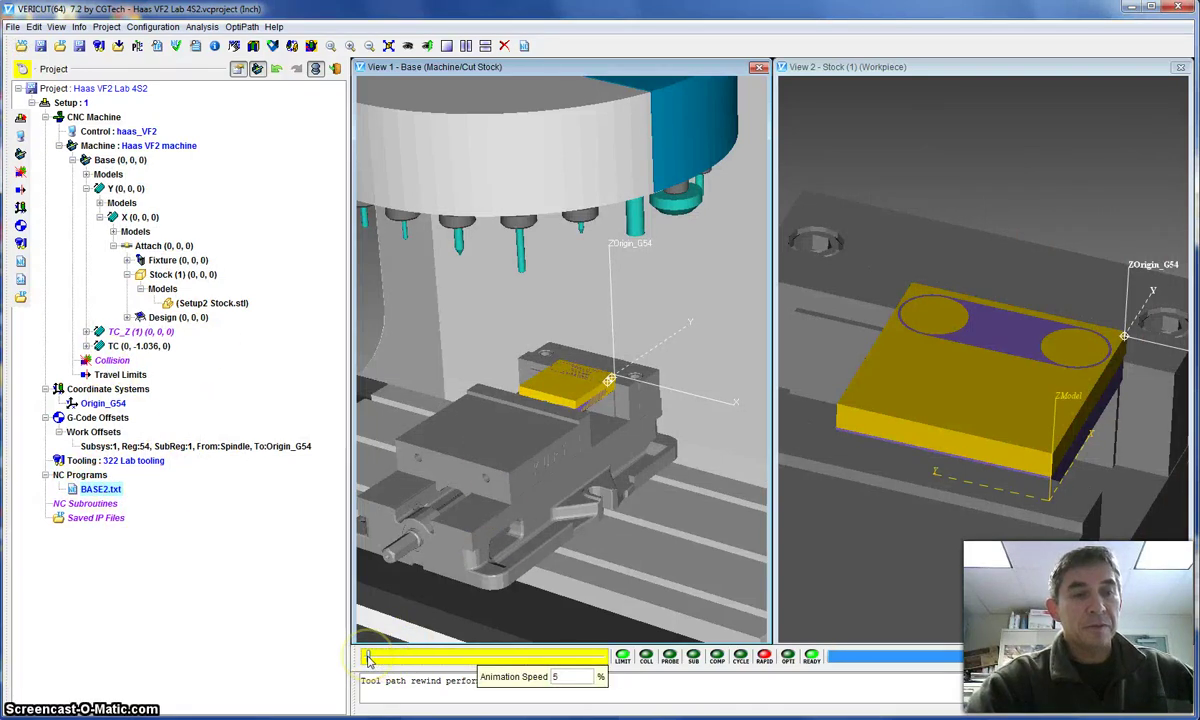
left_click_drag(570, 470, 585, 490)
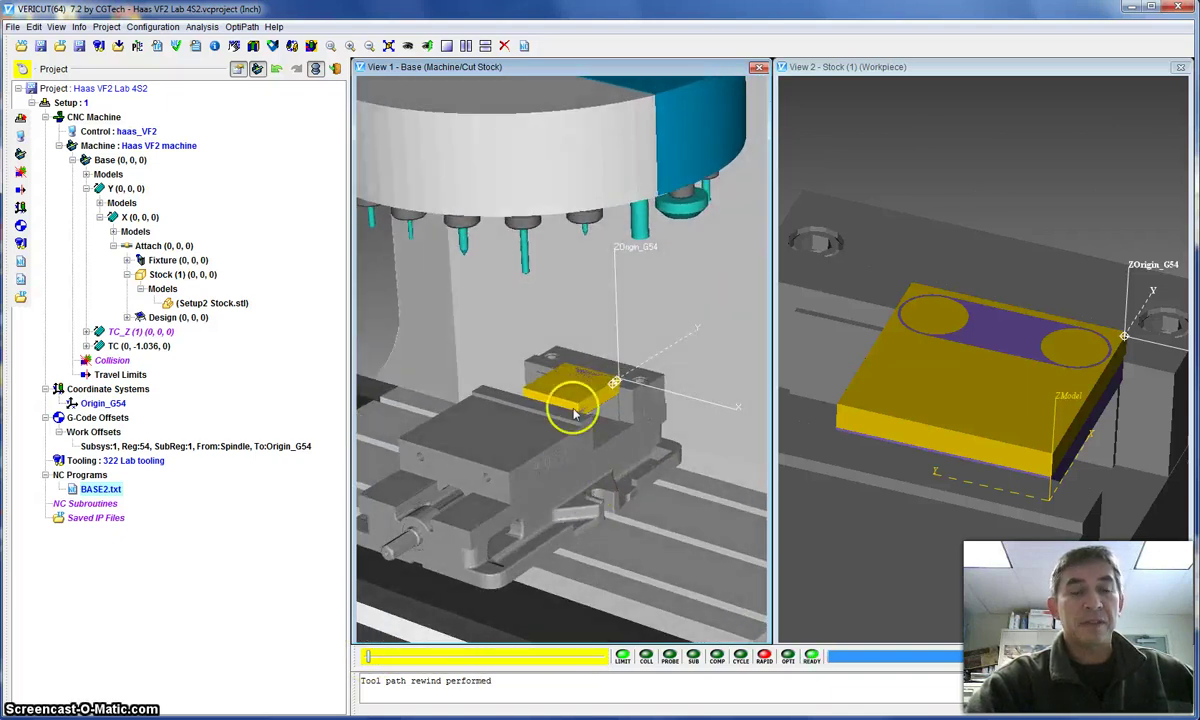
left_click_drag(575, 413, 616, 402)
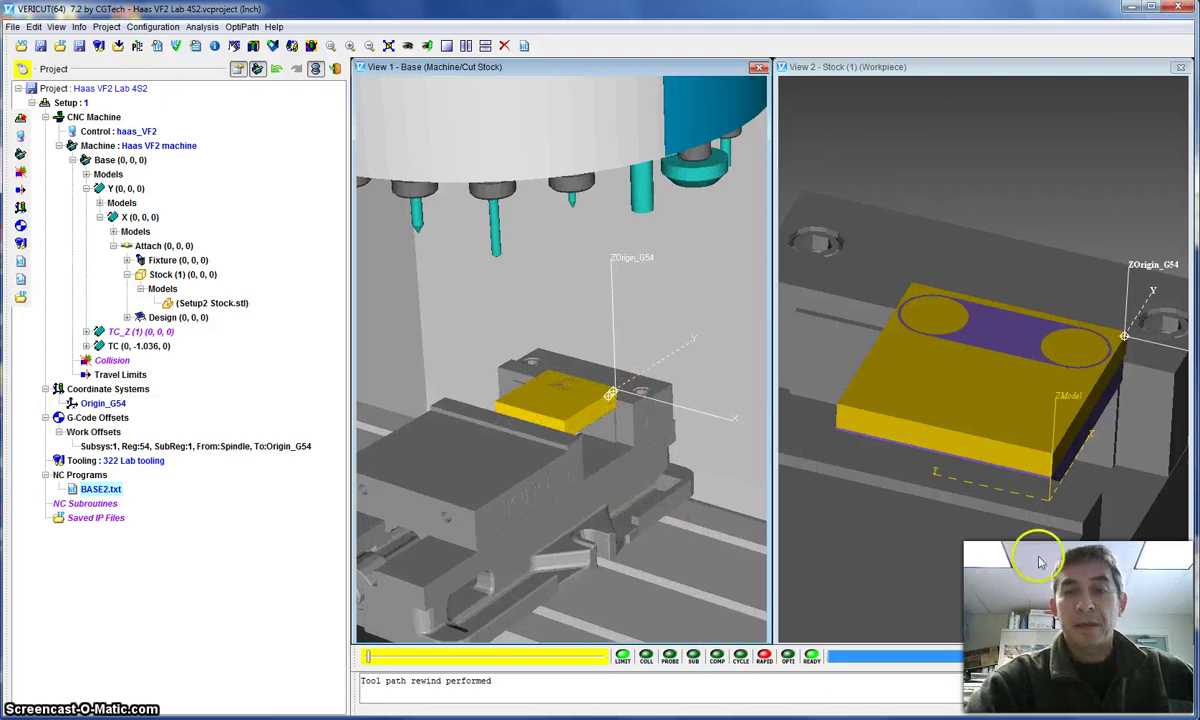
left_click(1186, 658)
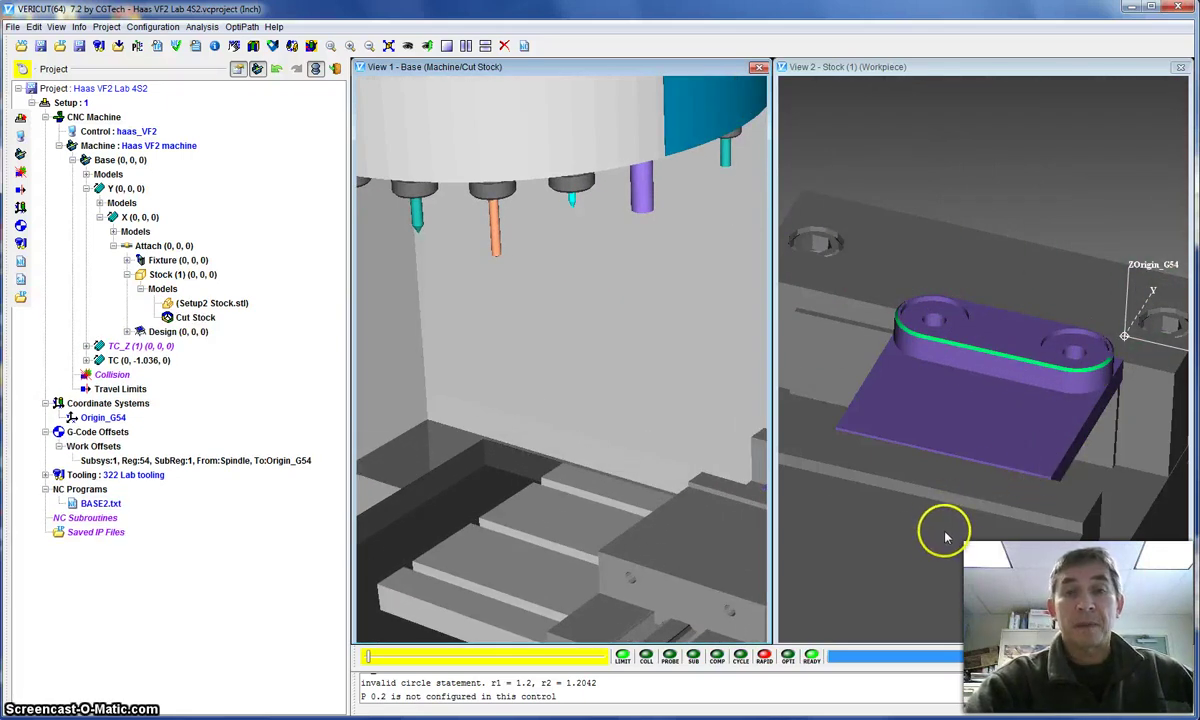
mouse_move(947, 543)
left_mouse_down()
mouse_move(918, 492)
mouse_move(925, 530)
mouse_move(996, 402)
mouse_move(970, 450)
mouse_move(985, 470)
left_mouse_up()
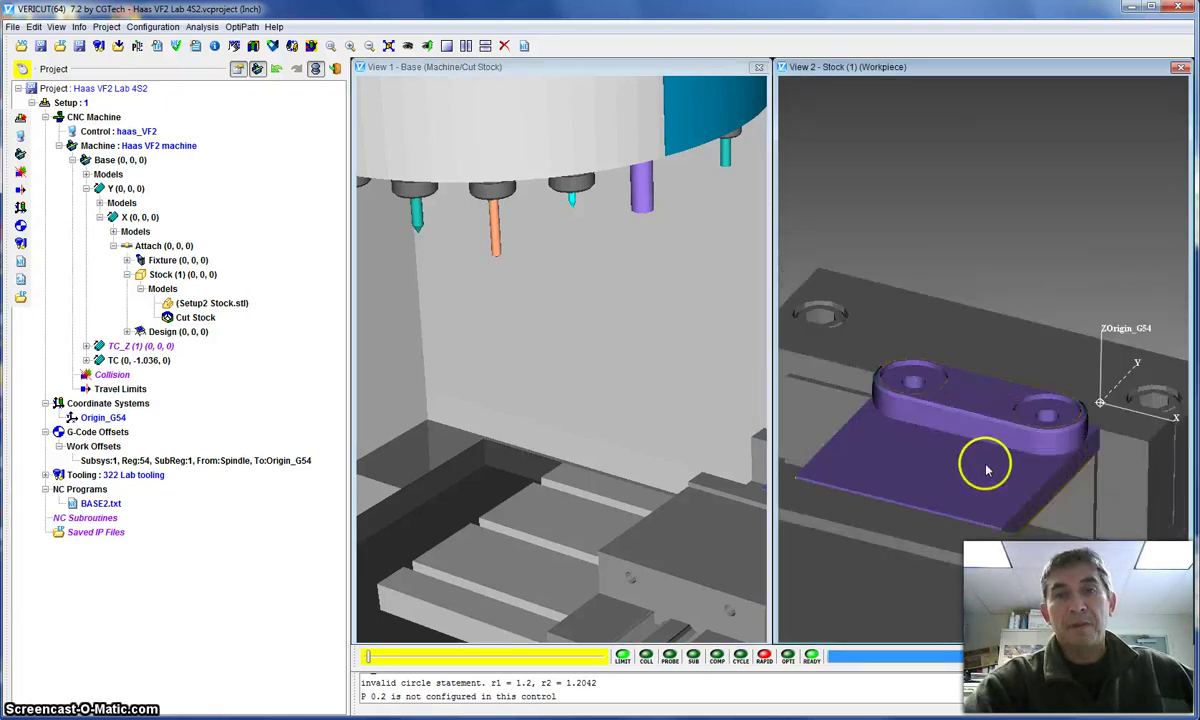
Step: Compare Stock (1) with the Design component in AUTO-DIFF using the Solid method, and examine the differences in the workpiece view
left_click(291, 47)
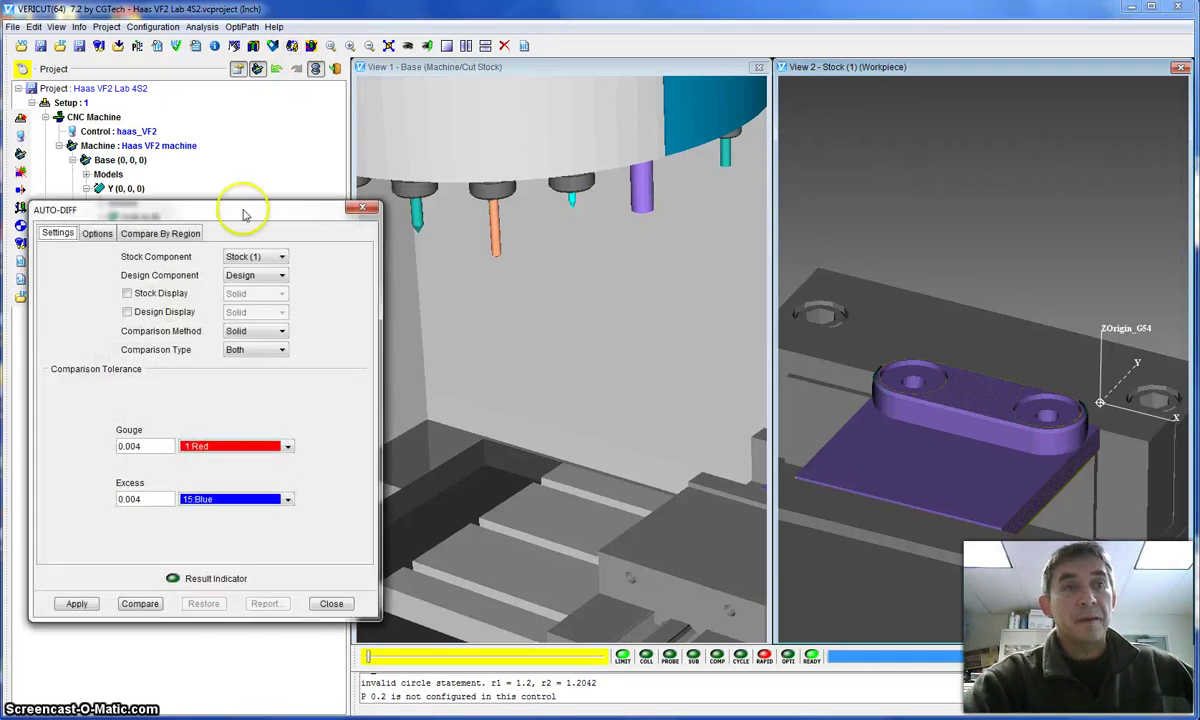
left_click_drag(236, 204, 281, 226)
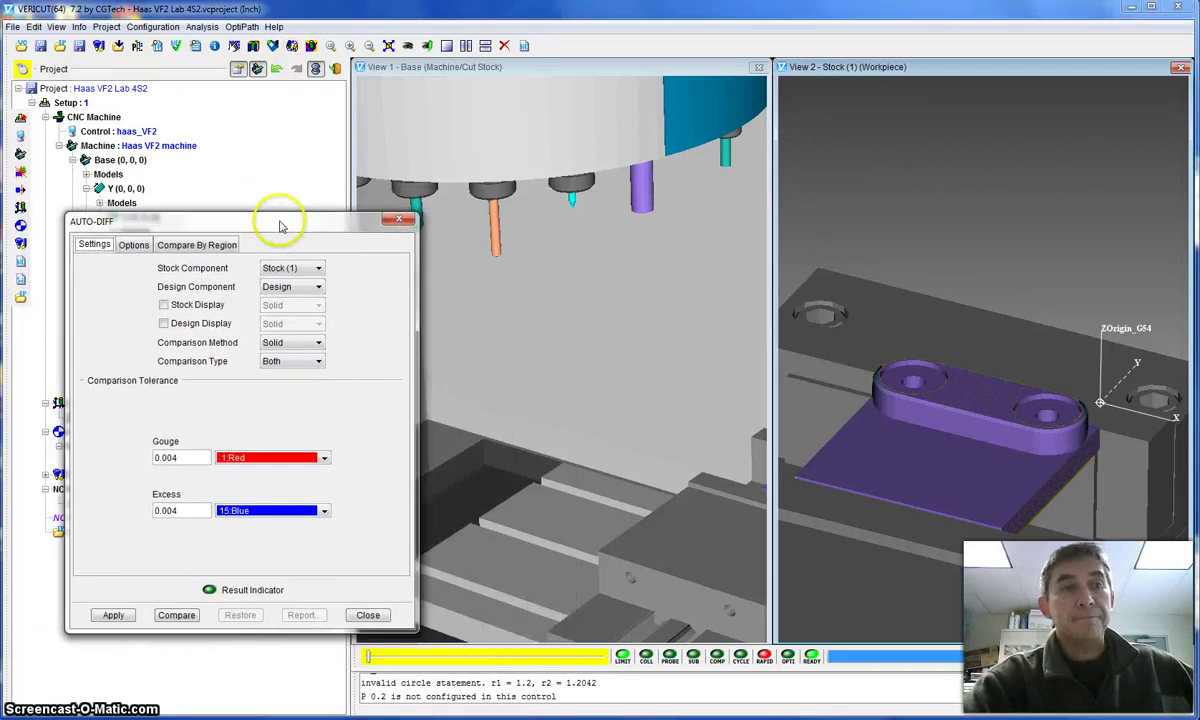
left_click(318, 344)
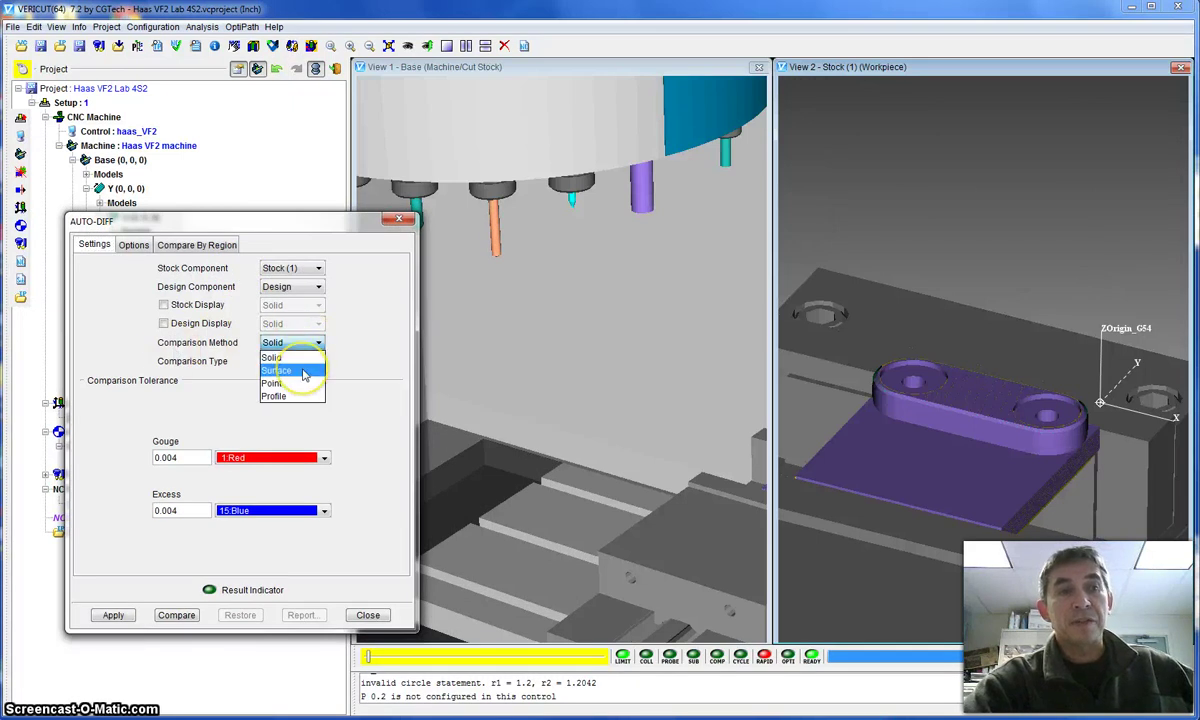
left_click(303, 343)
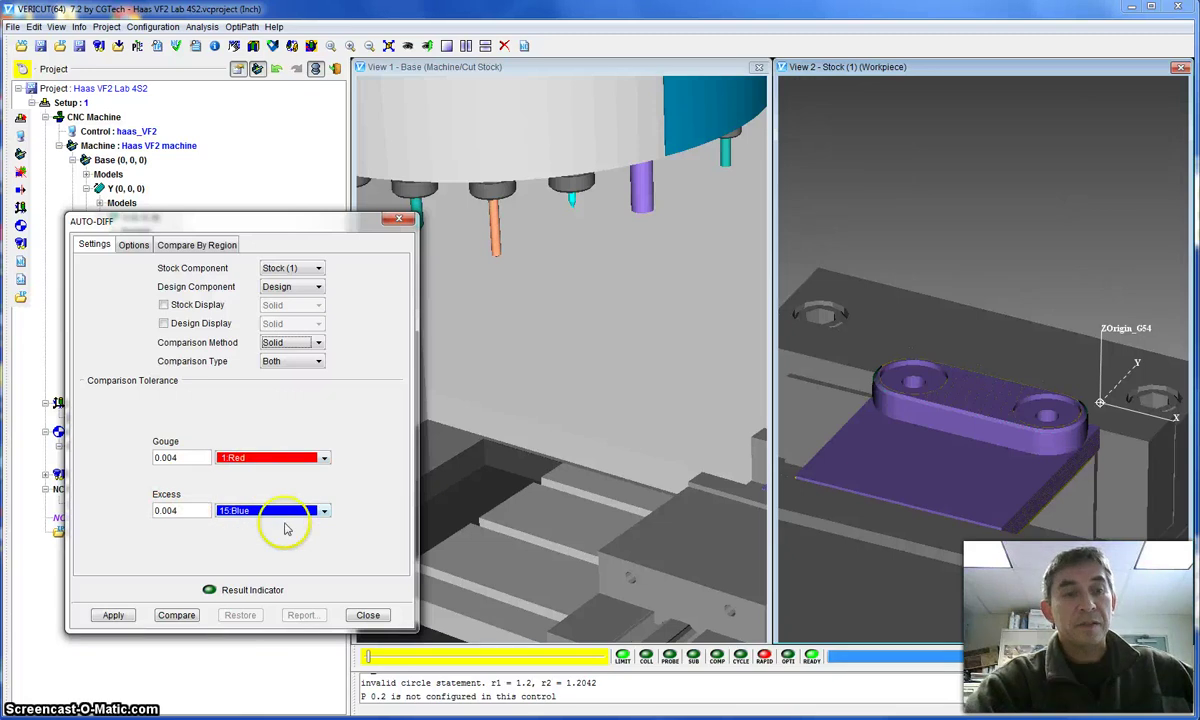
left_click(177, 615)
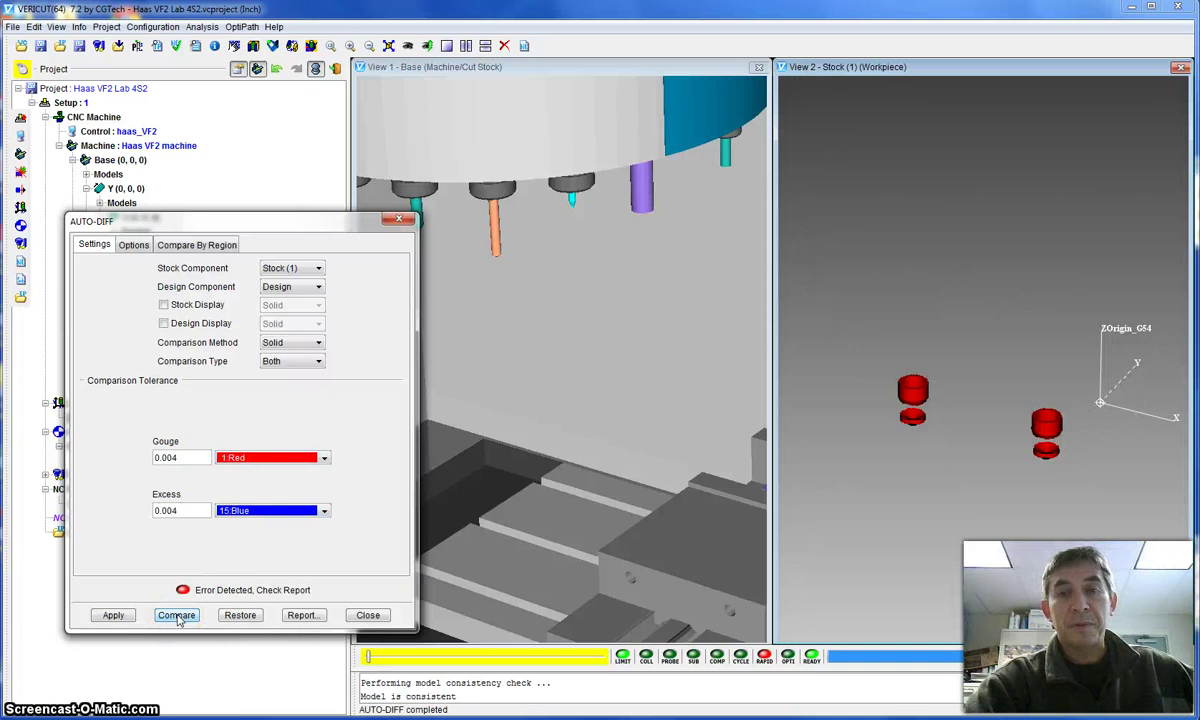
left_click_drag(952, 493, 916, 423)
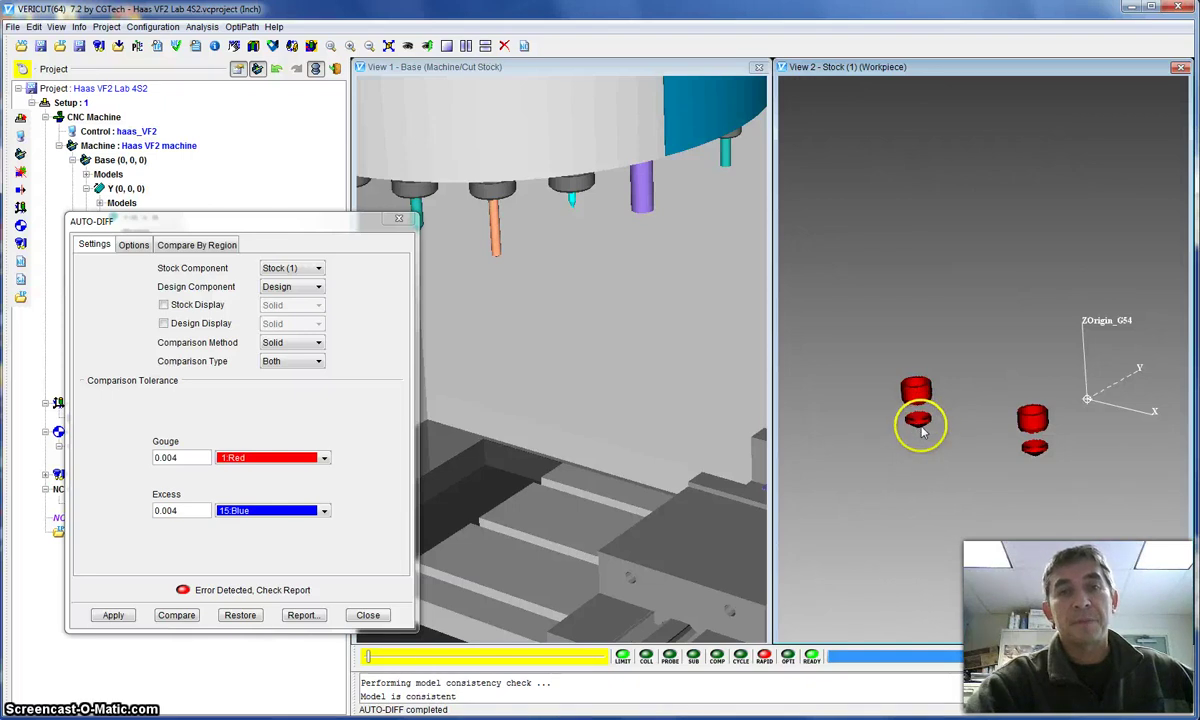
left_click_drag(922, 430, 924, 380)
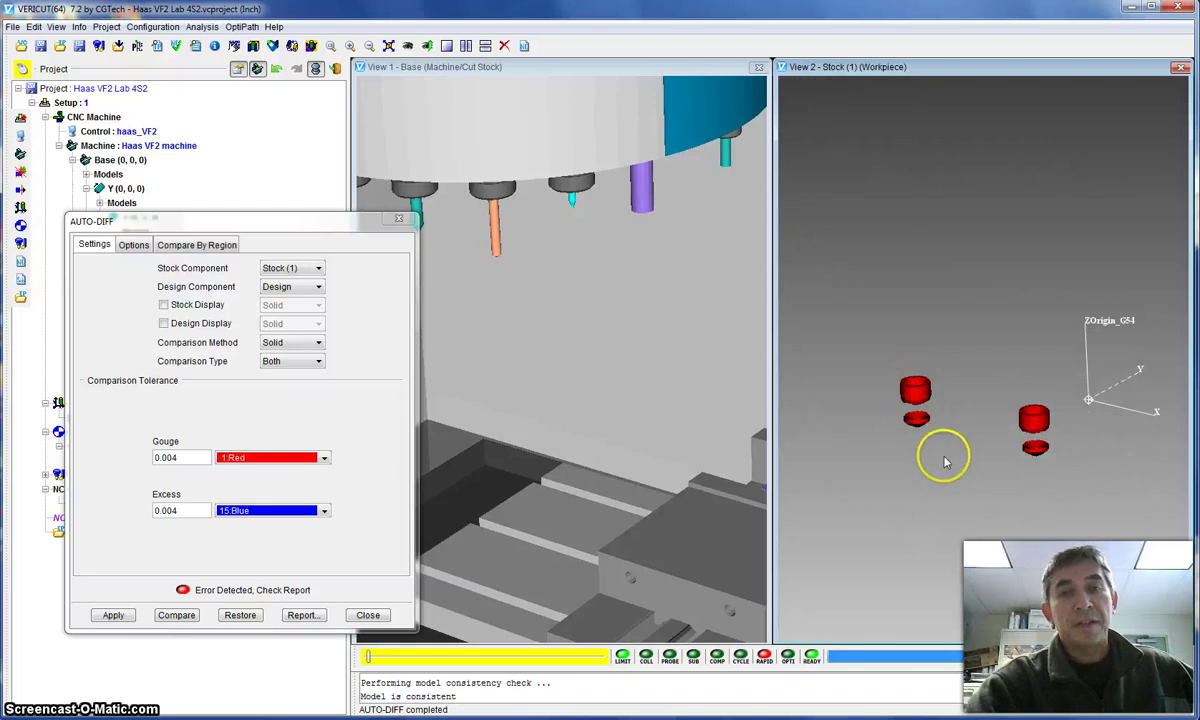
left_click_drag(949, 443, 928, 408)
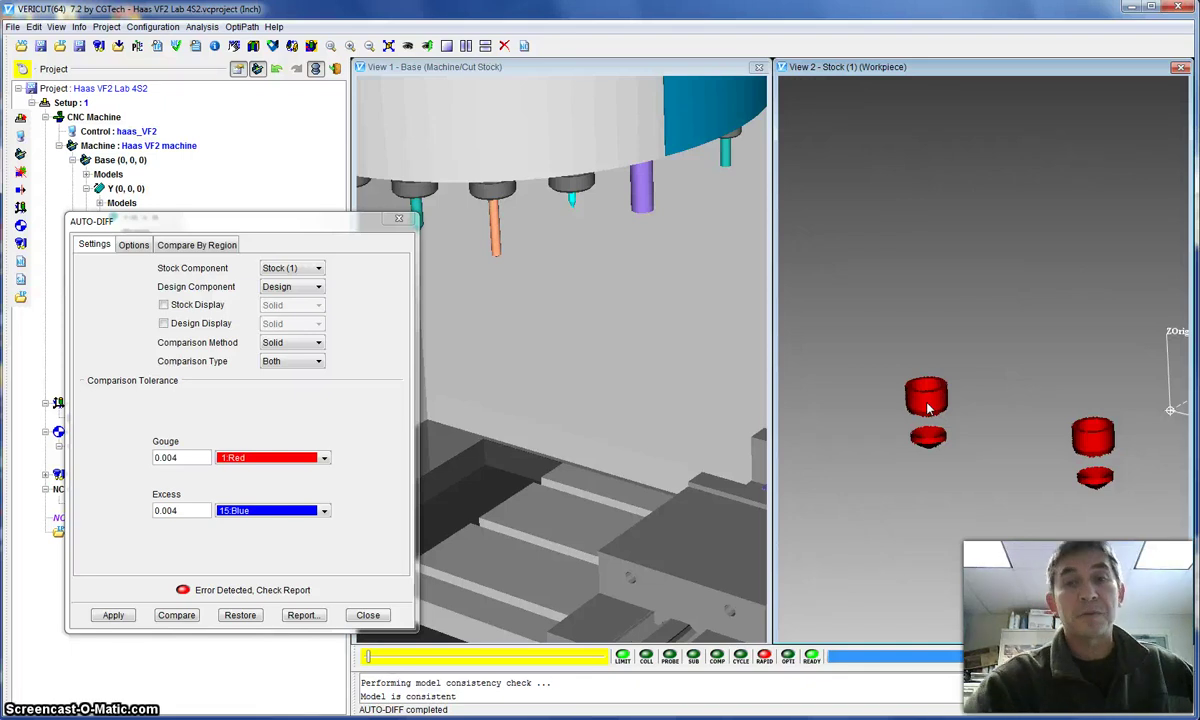
left_click_drag(928, 408, 921, 378)
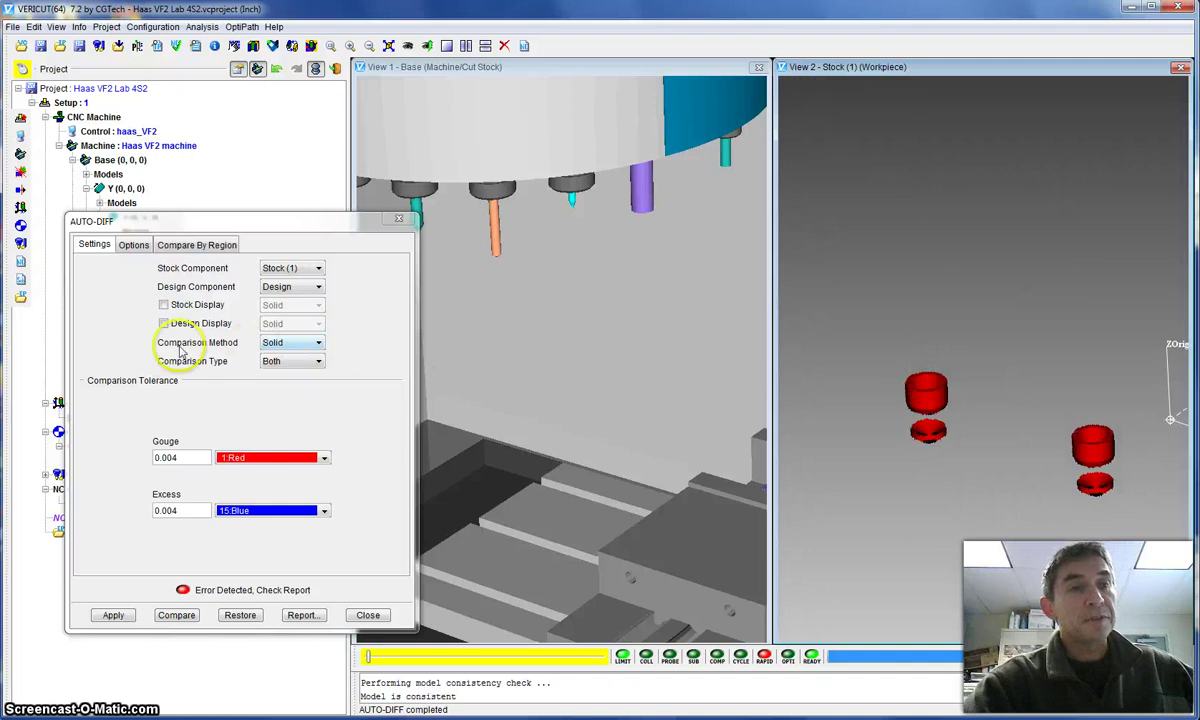
Step: Rerun the AUTO-DIFF comparison with the Surface method and examine the colour-coded deviations around the part's two holes
left_click(314, 345)
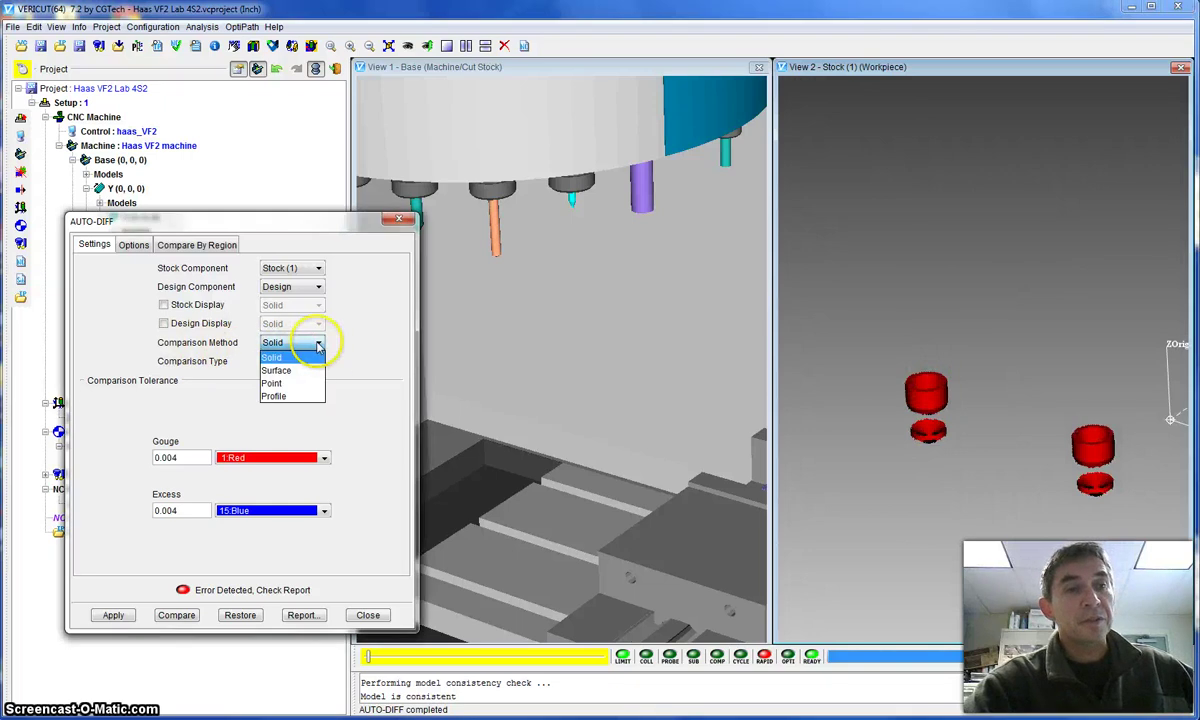
left_click(300, 370)
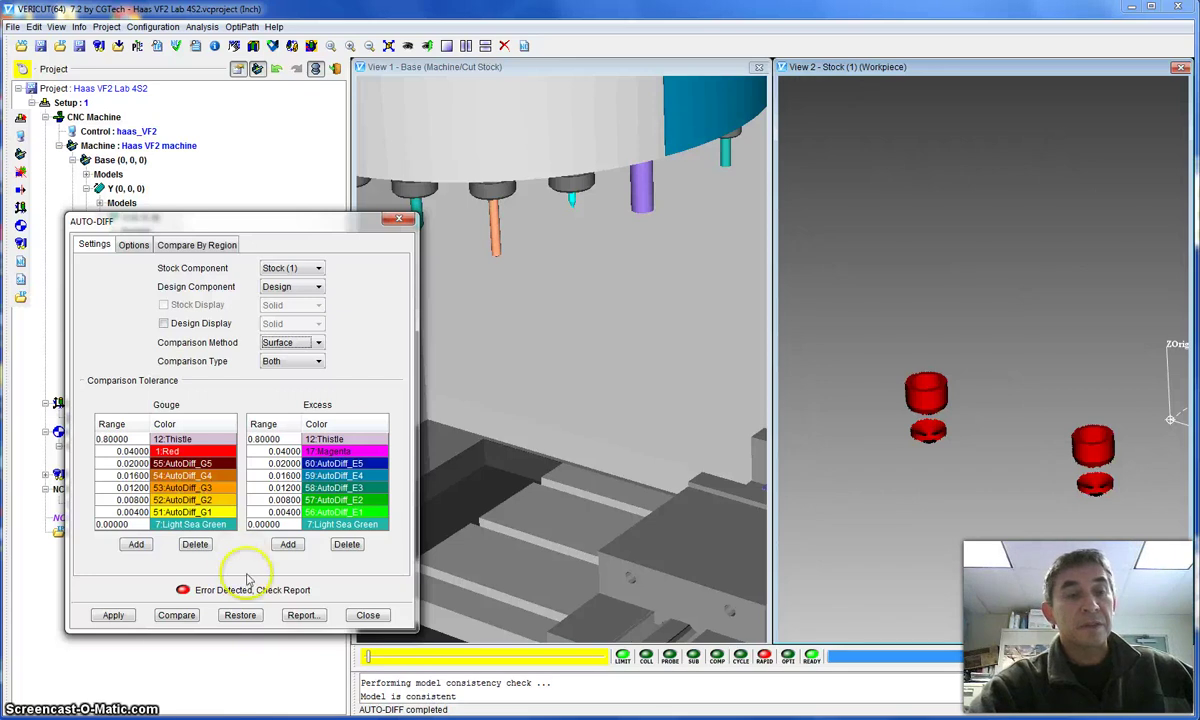
left_click(175, 615)
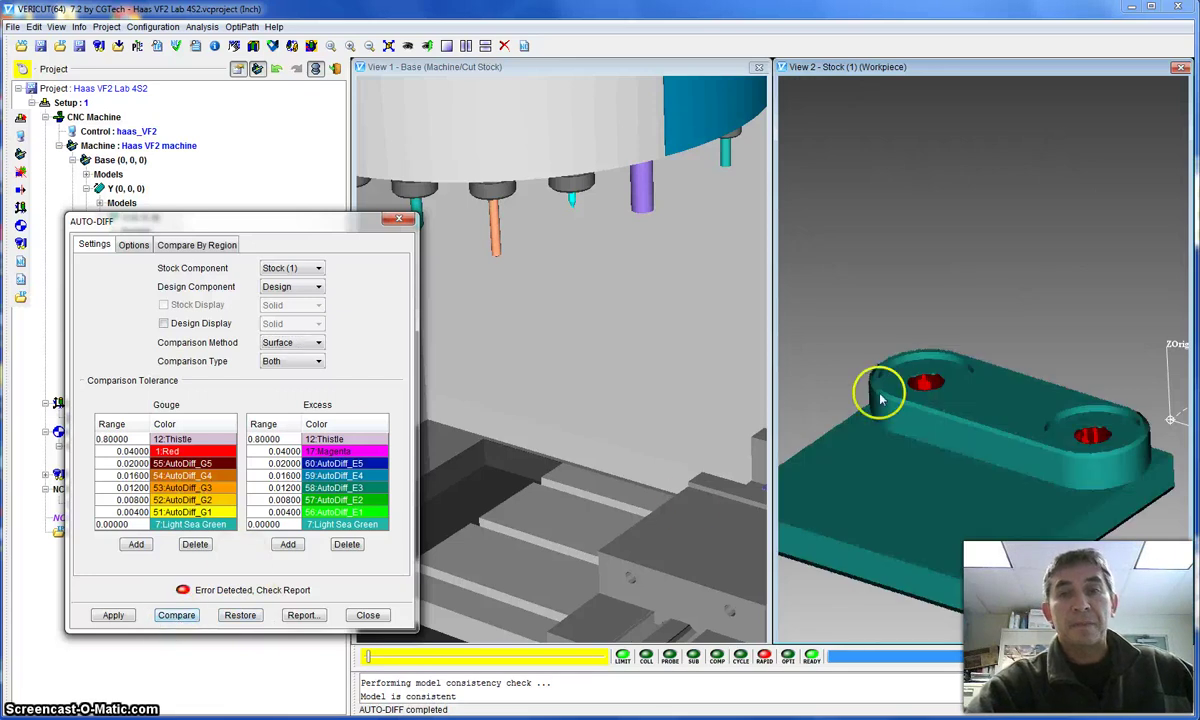
left_click_drag(881, 394, 927, 447)
scroll(975, 400, "up", 3)
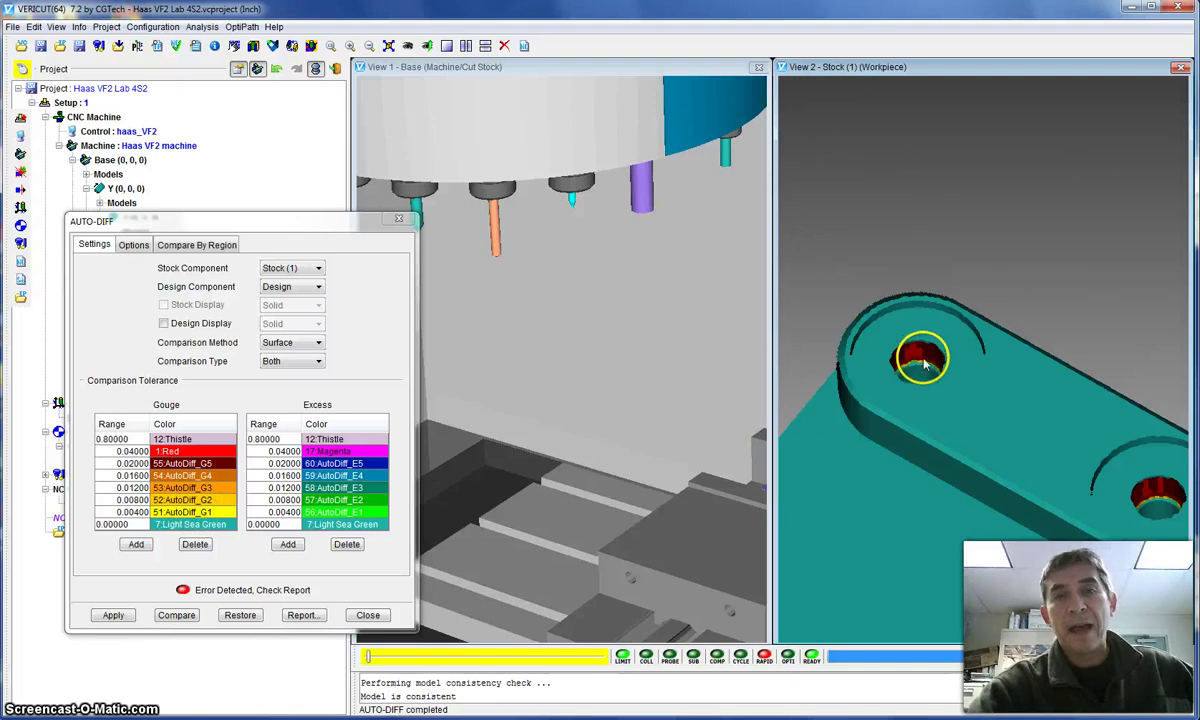
scroll(915, 363, "up", 3)
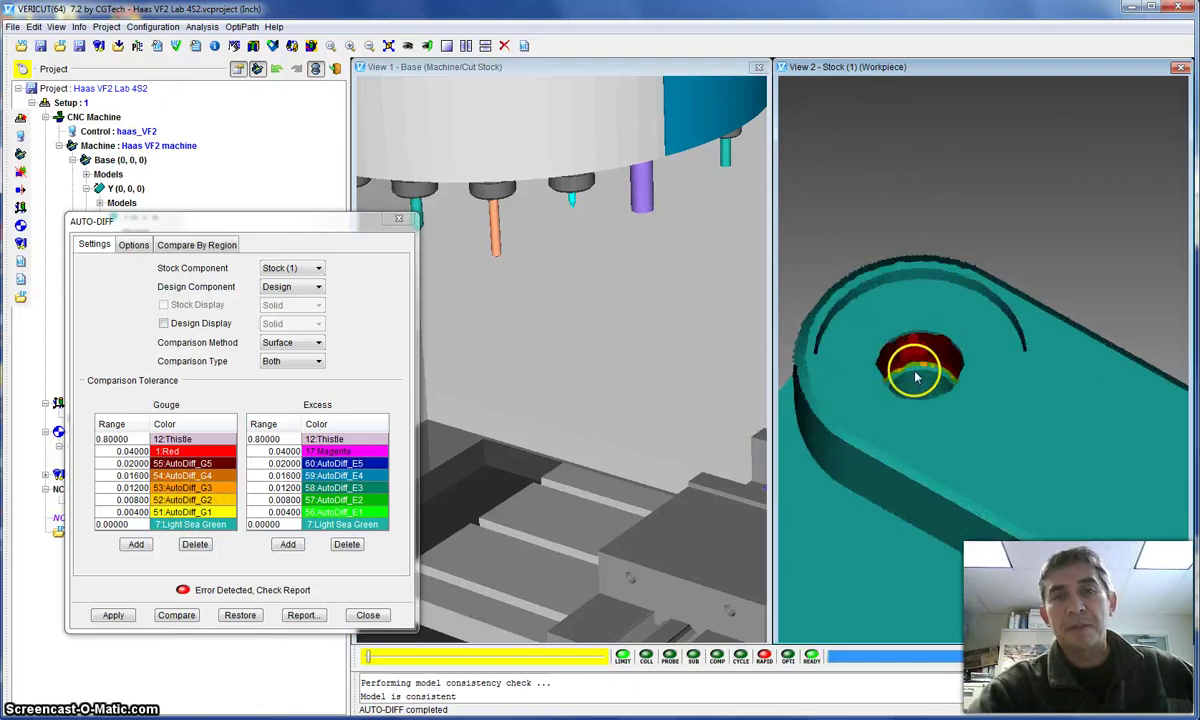
scroll(956, 477, "down", 4)
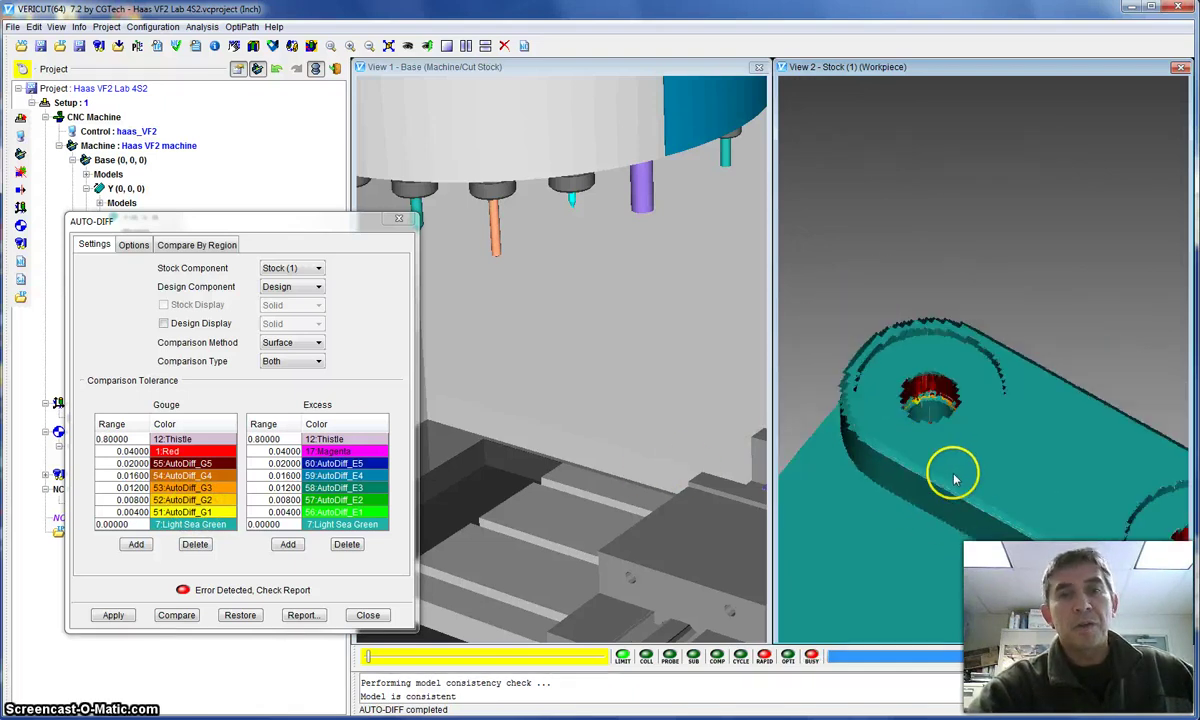
scroll(970, 510, "down", 2)
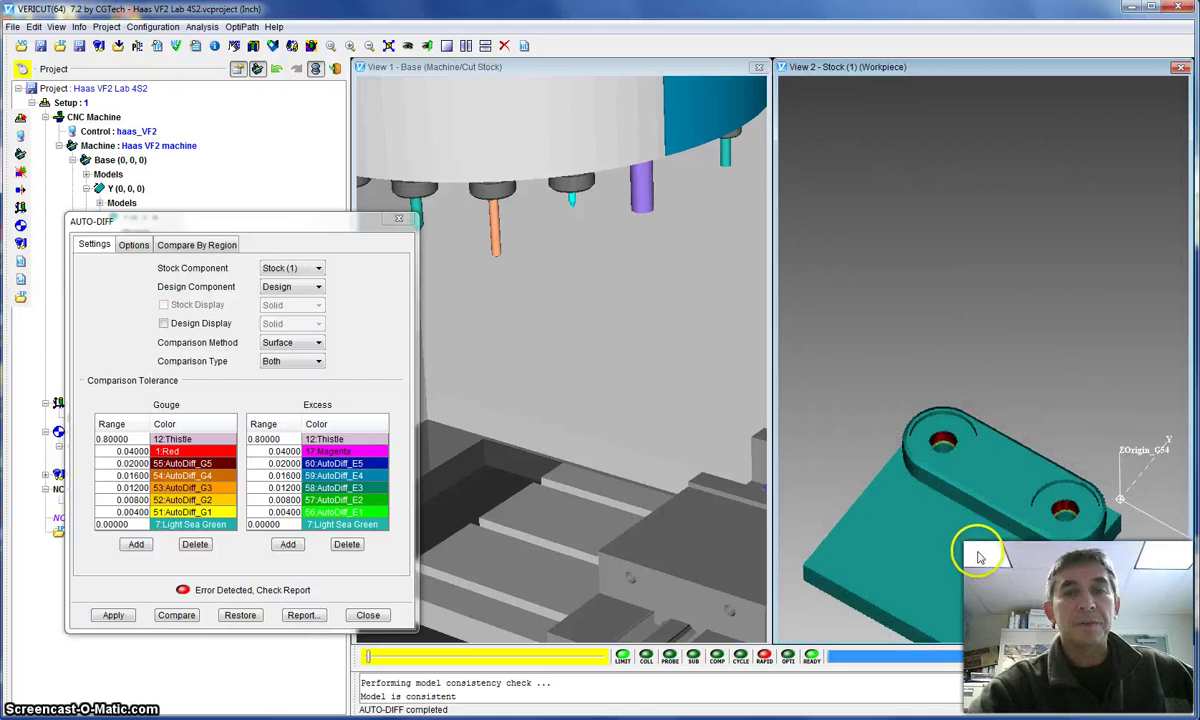
middle_click_drag(980, 557, 958, 497)
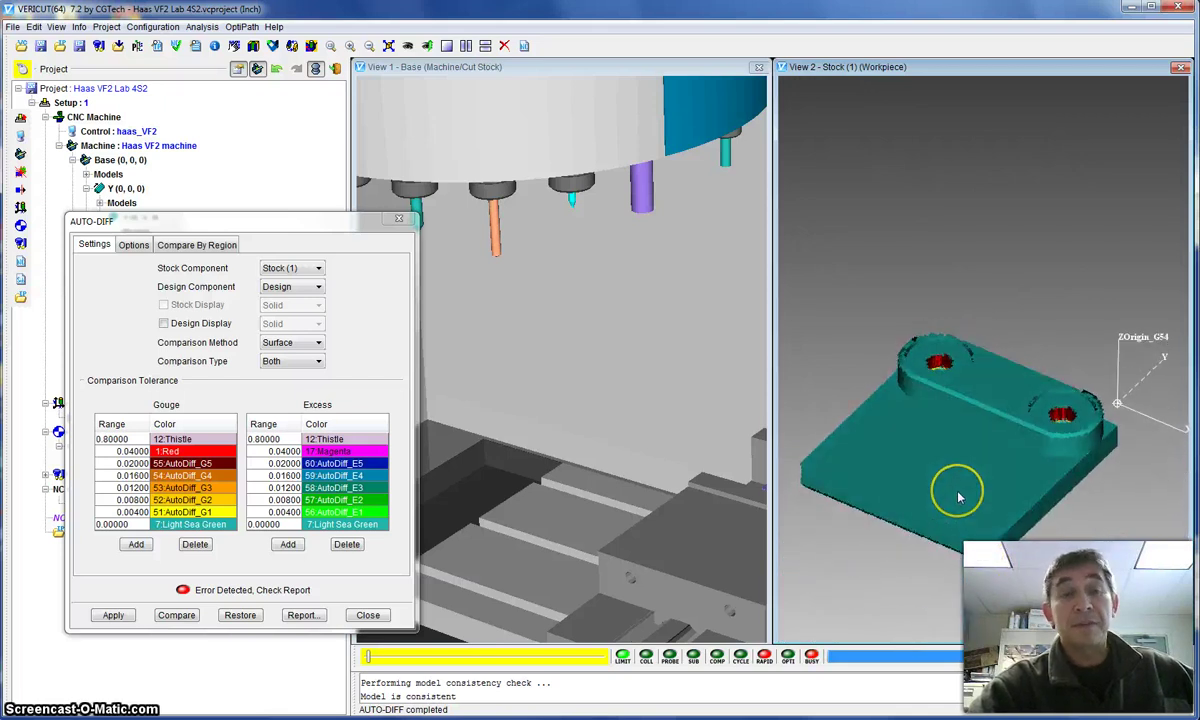
mouse_move(958, 497)
left_mouse_down()
mouse_move(951, 520)
mouse_move(956, 504)
left_mouse_up()
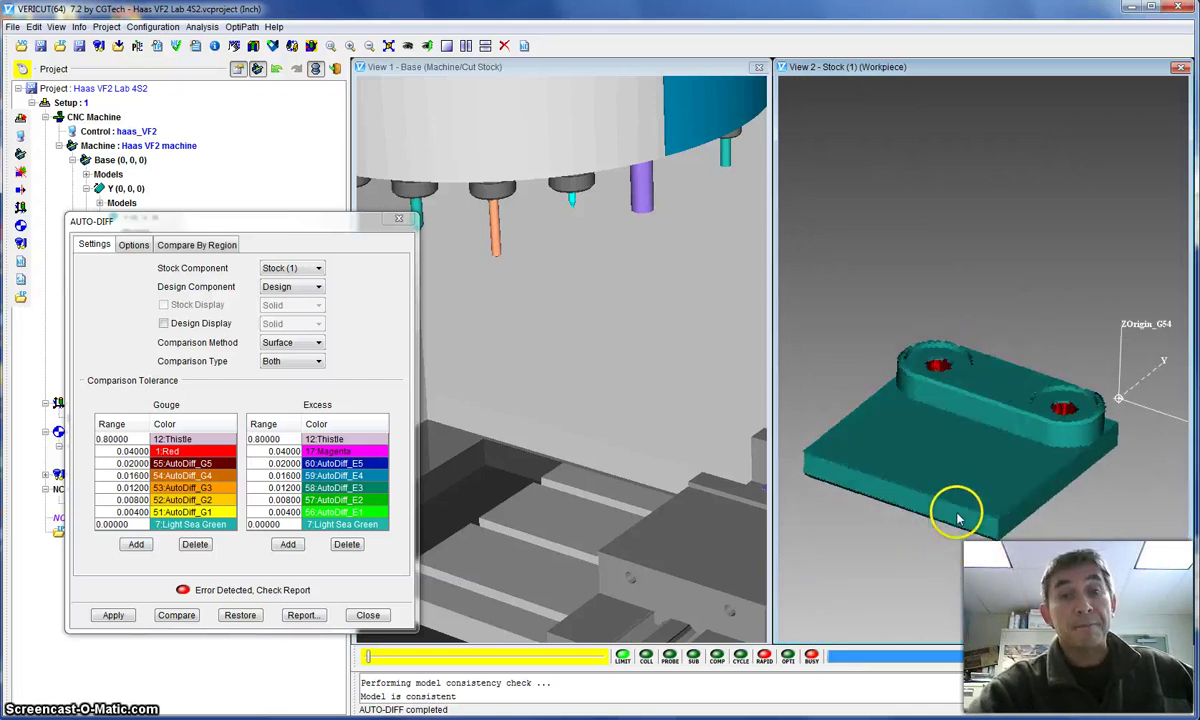
Step: Close AUTO-DIFF and examine the cut part clamped in the vise in the machine view and alone in the workpiece view
left_click(368, 615)
left_click_drag(640, 505, 557, 470)
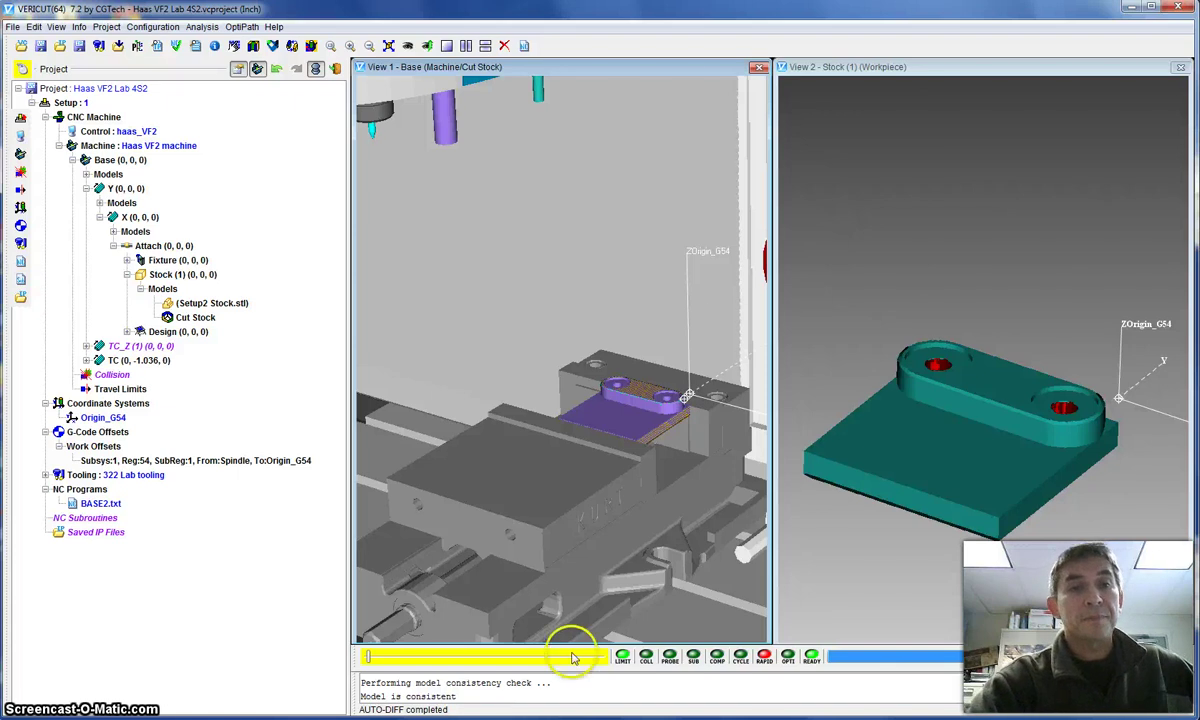
scroll(686, 326, "up", 3)
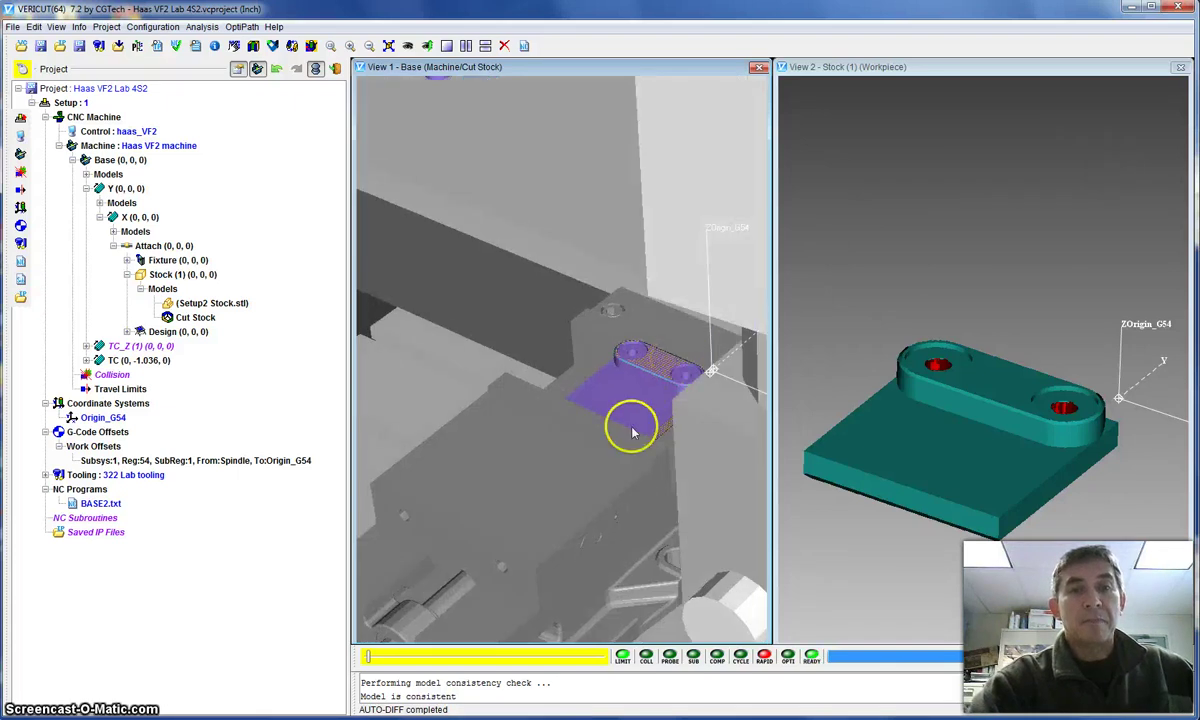
scroll(600, 440, "up", 4)
scroll(650, 433, "down", 6)
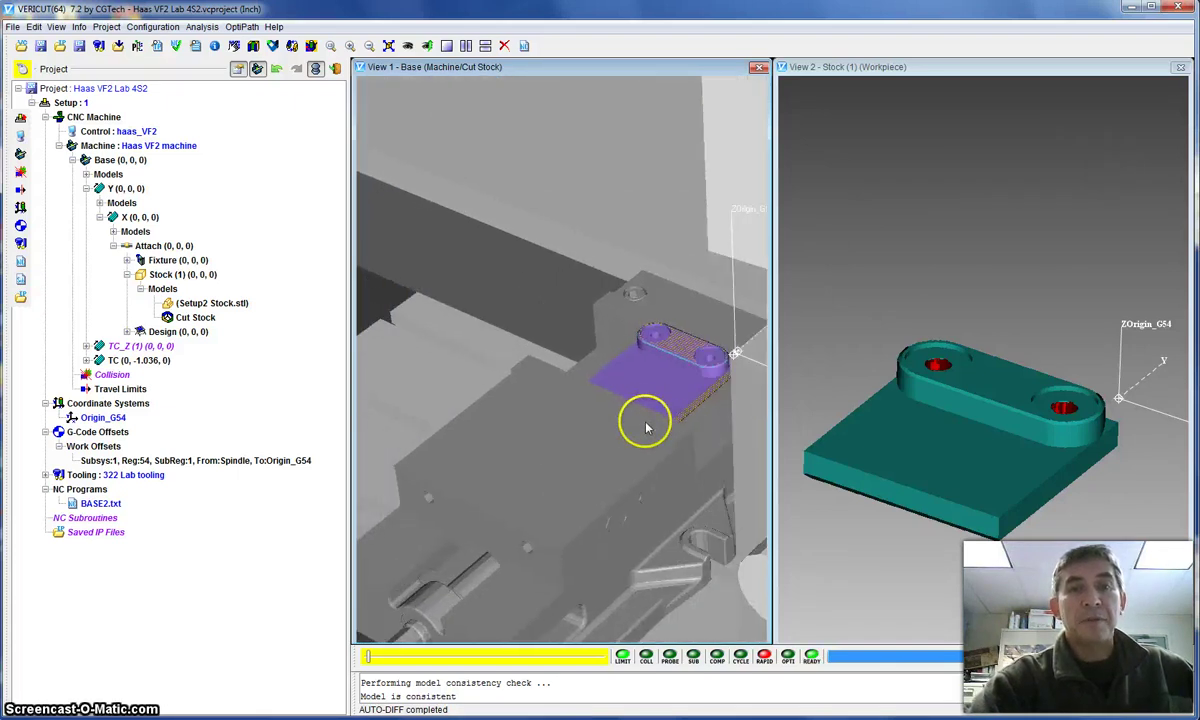
mouse_move(900, 418)
left_mouse_down()
mouse_move(817, 375)
mouse_move(852, 397)
mouse_move(584, 402)
mouse_move(898, 418)
left_mouse_up()
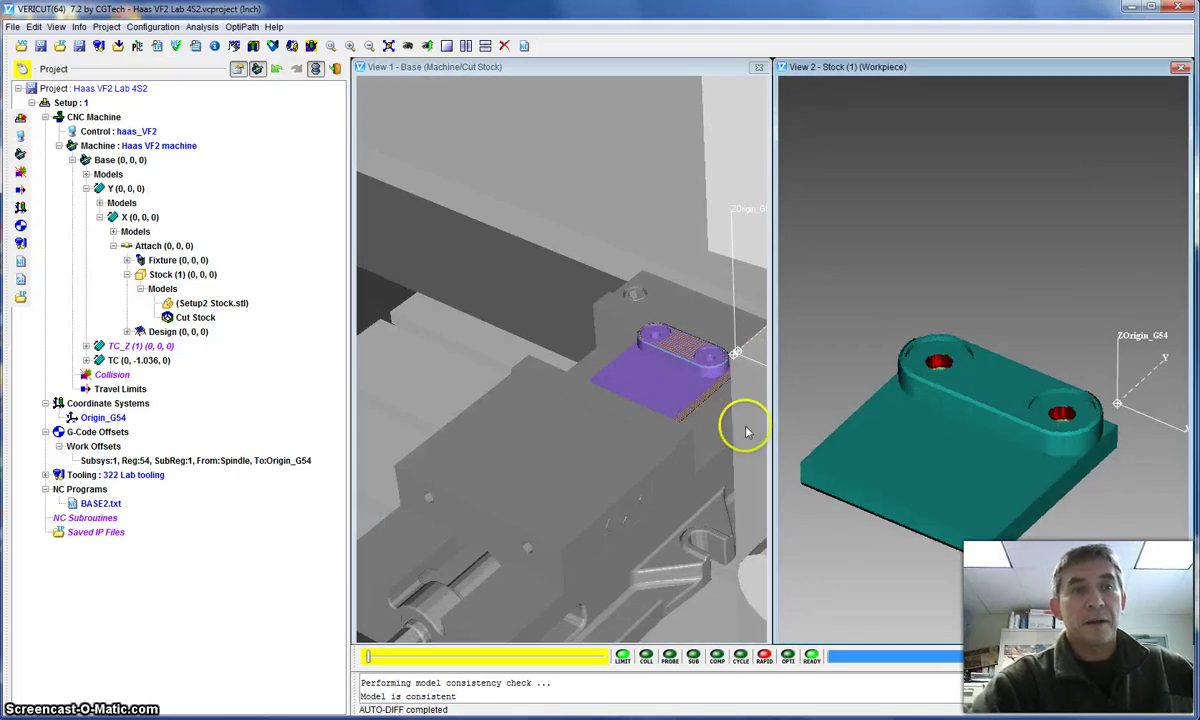